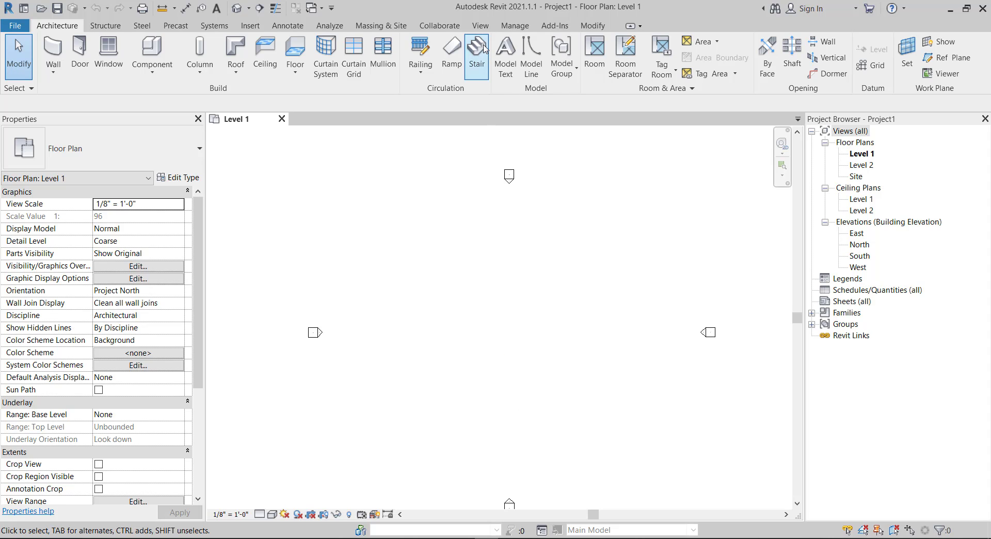
# Step: Start a Level 1 to Level 2 stair and sketch a straight first run of 6 risers
pyautogui.click(485, 49)
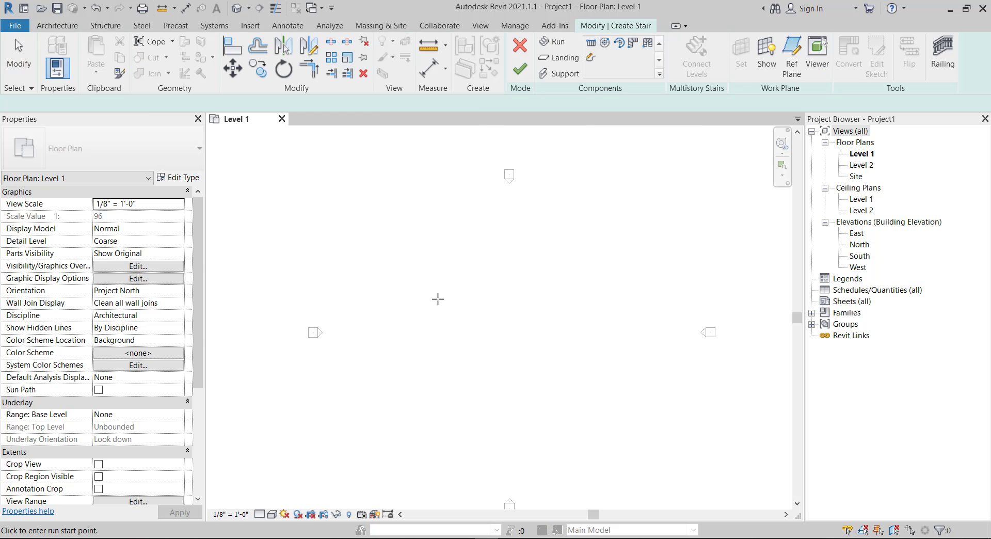
pyautogui.click(462, 372)
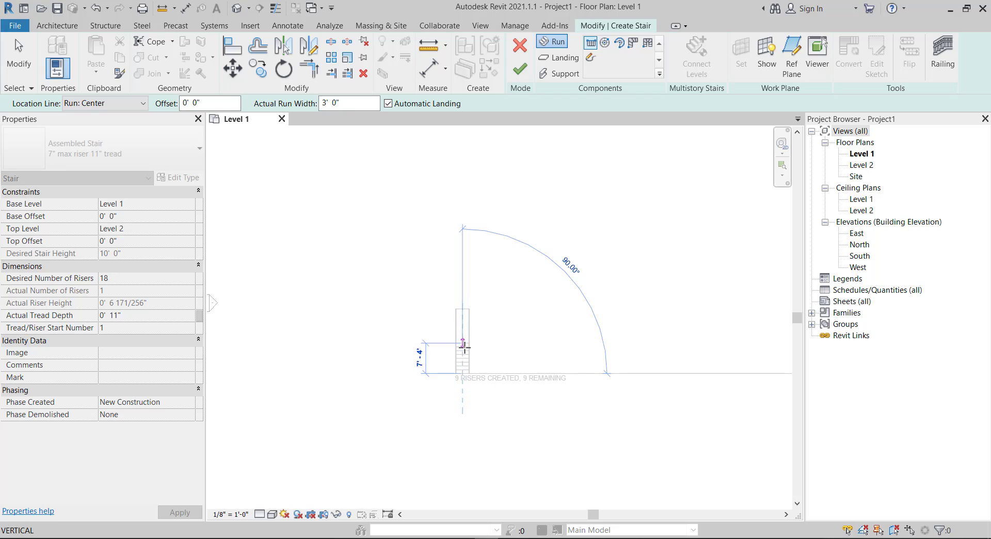
pyautogui.scroll(2, 463, 347)
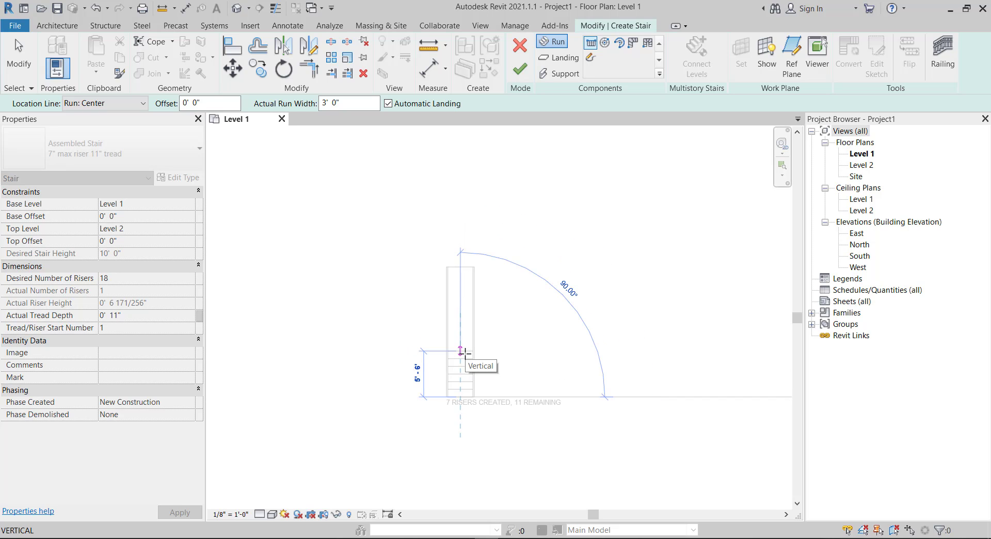
pyautogui.click(461, 358)
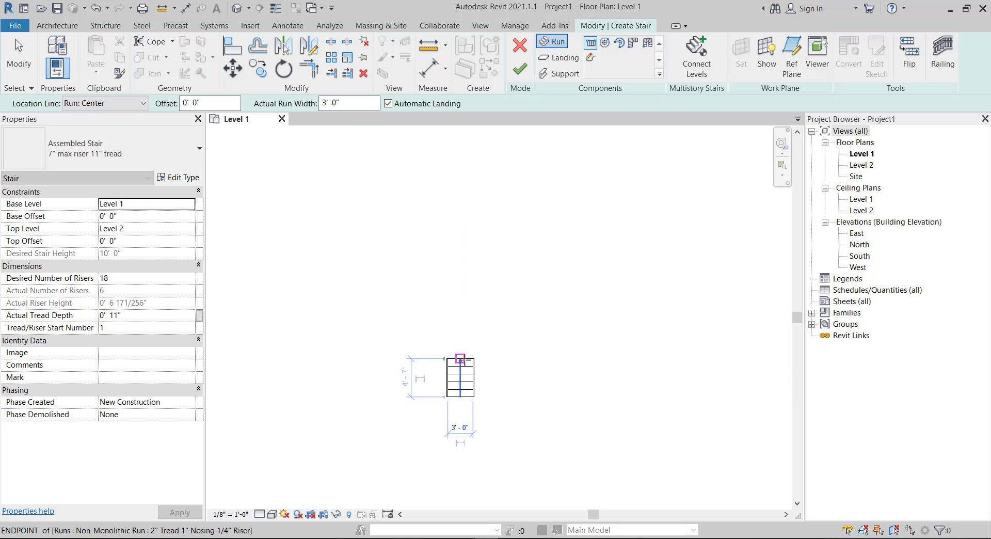
pyautogui.scroll(3, 477, 351)
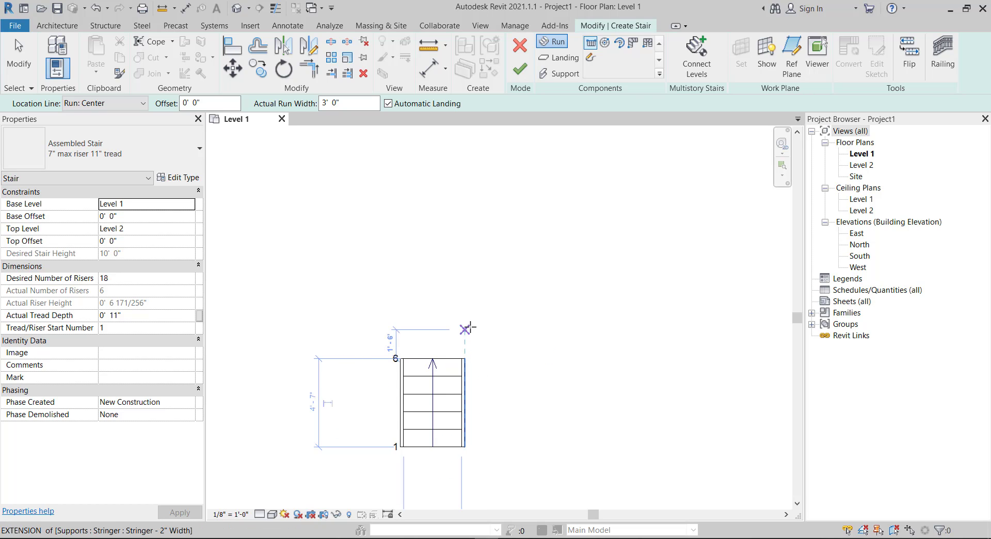
pyautogui.click(465, 319)
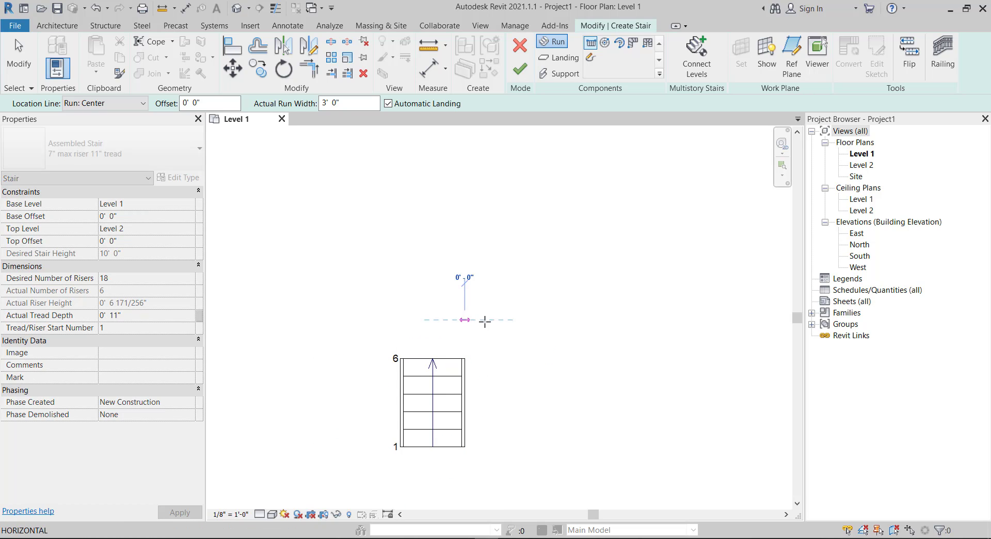
pyautogui.press('Escape')
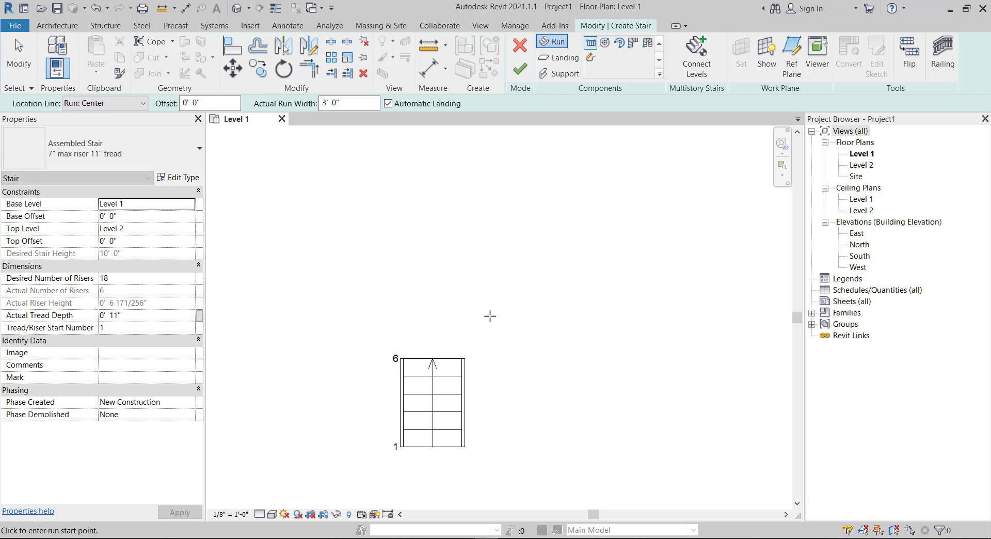
# Step: Set the stair run Location Line to Run: Right after discarding a trial left-edge run
pyautogui.click(106, 104)
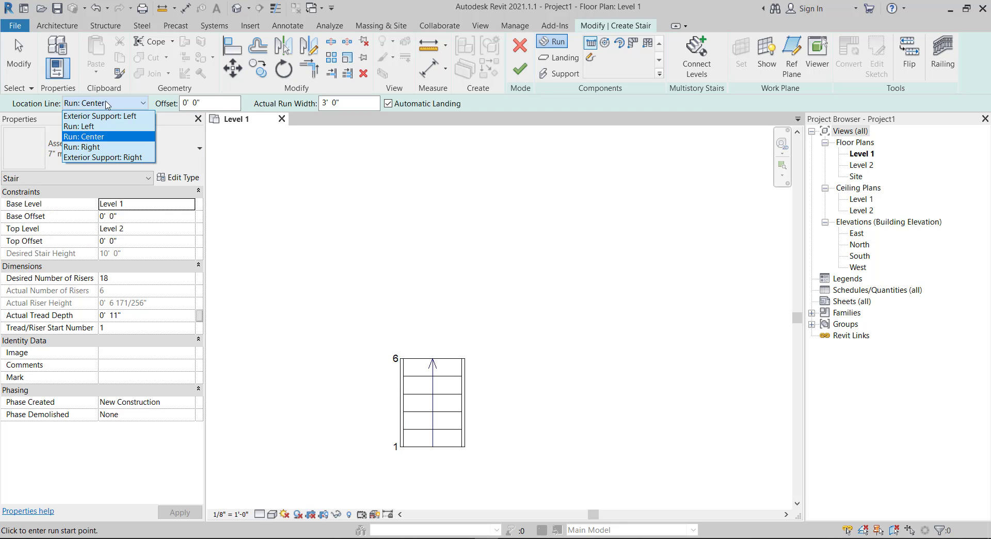
pyautogui.click(98, 132)
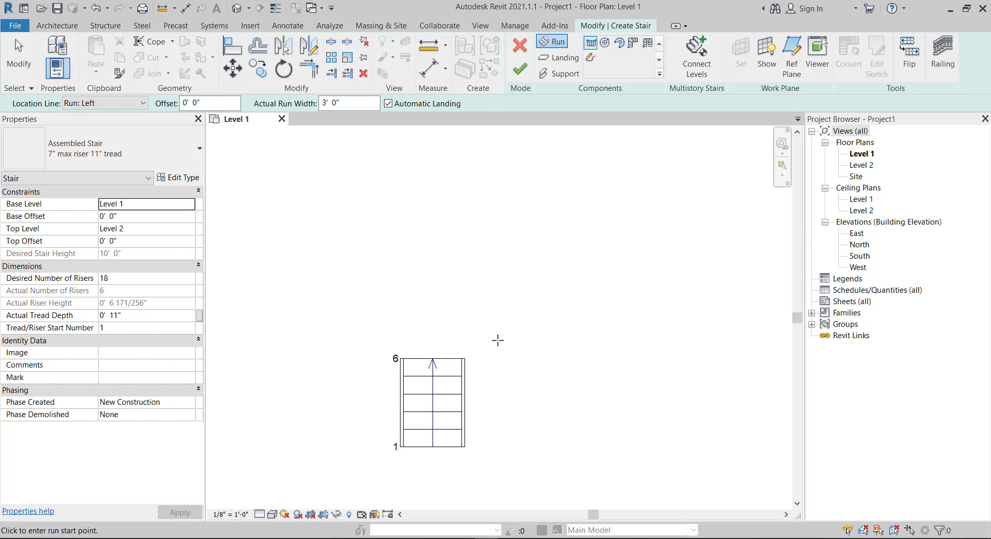
pyautogui.scroll(1, 494, 367)
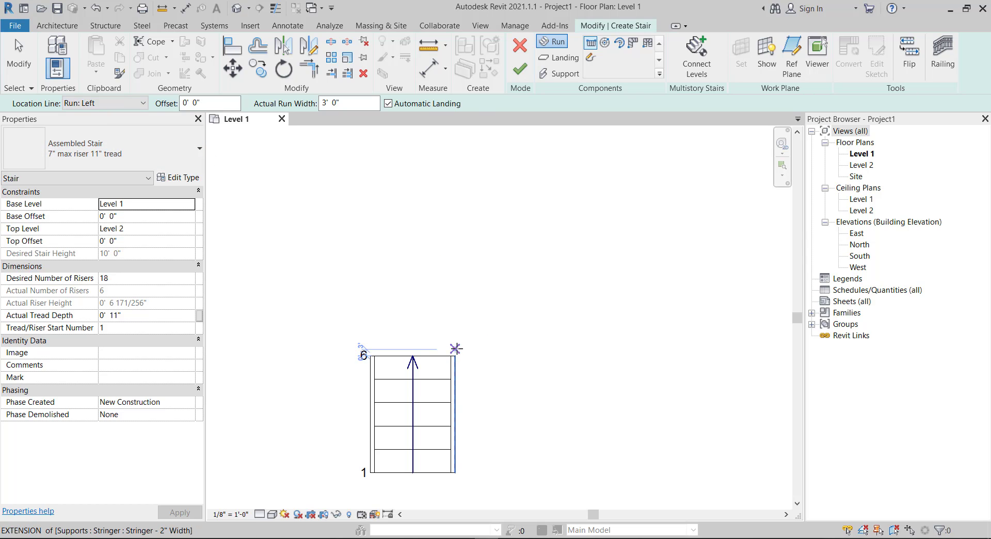
pyautogui.click(455, 355)
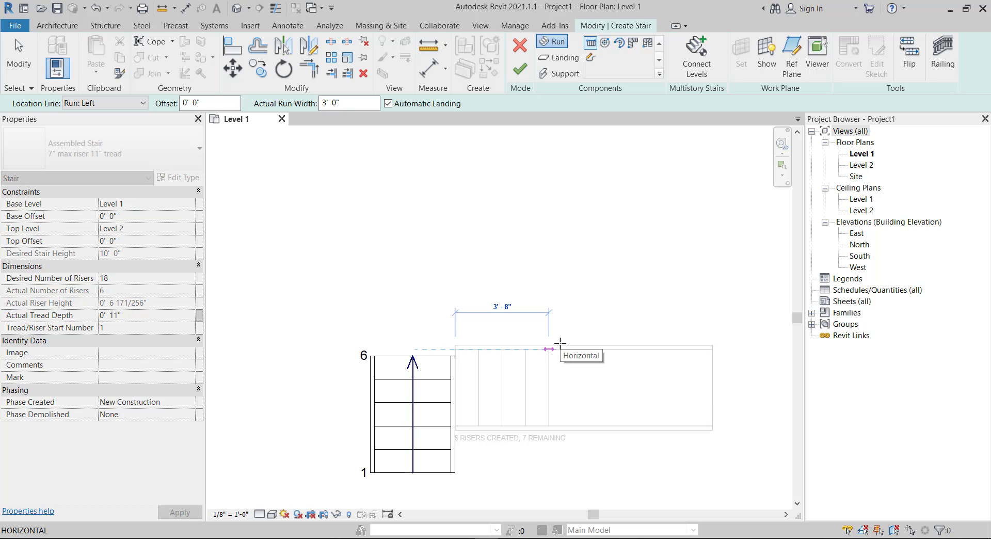
pyautogui.press('Escape')
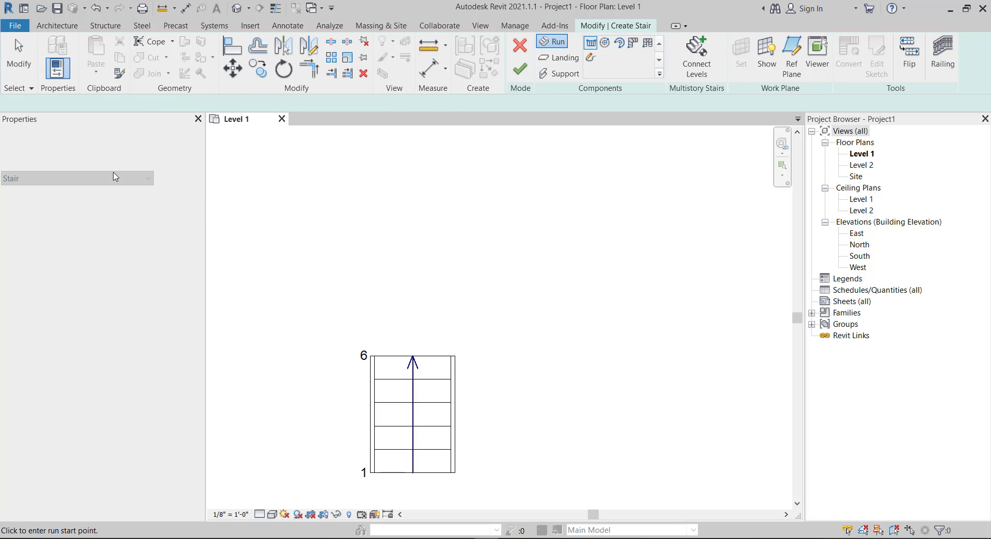
pyautogui.click(106, 103)
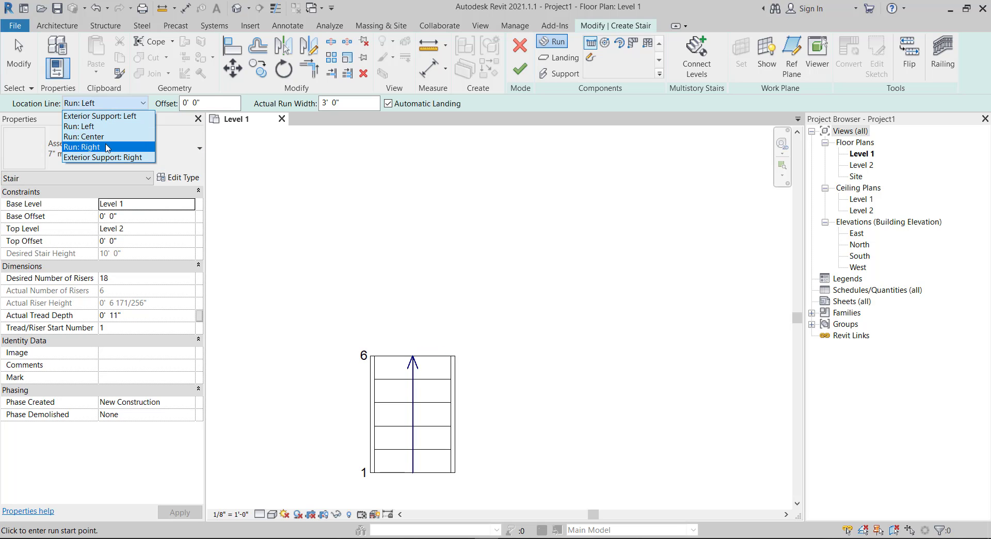
pyautogui.click(107, 146)
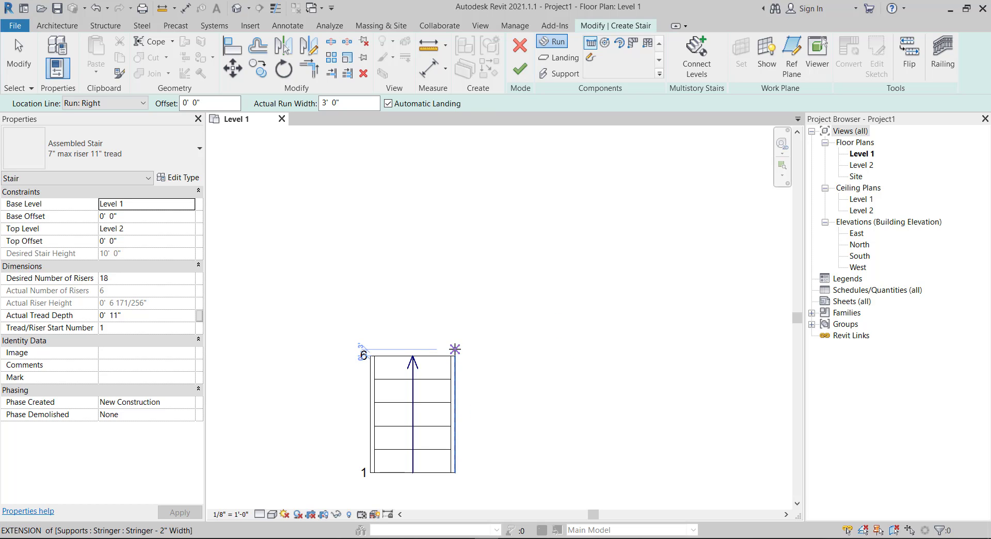
# Step: Sketch the second run to riser 12 and the third run down to riser 18
pyautogui.click(454, 348)
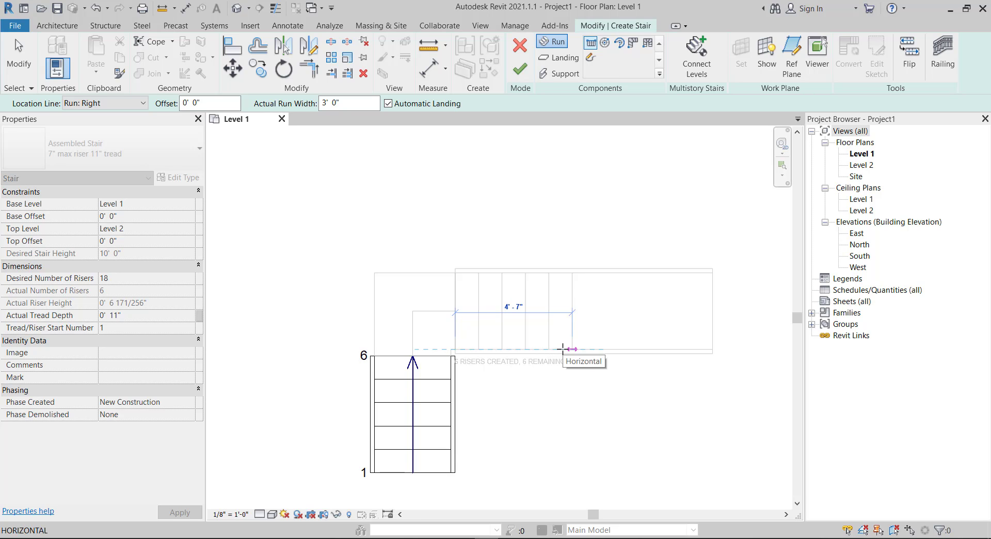
pyautogui.click(562, 349)
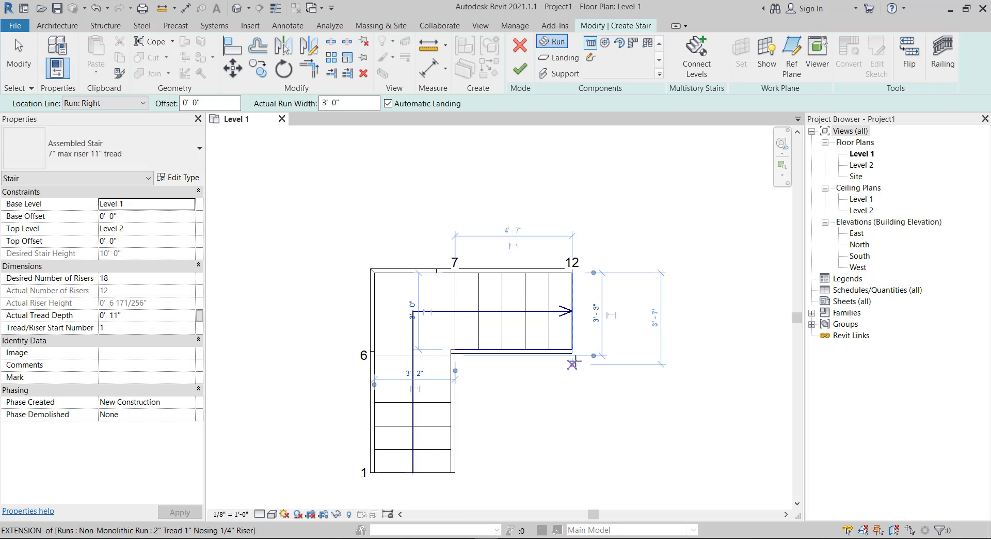
pyautogui.click(578, 353)
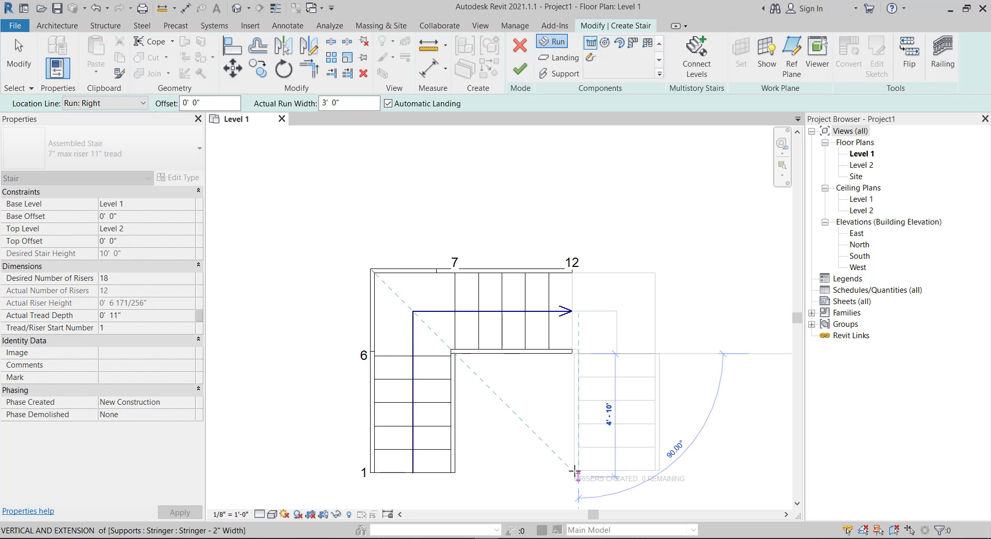
pyautogui.click(577, 496)
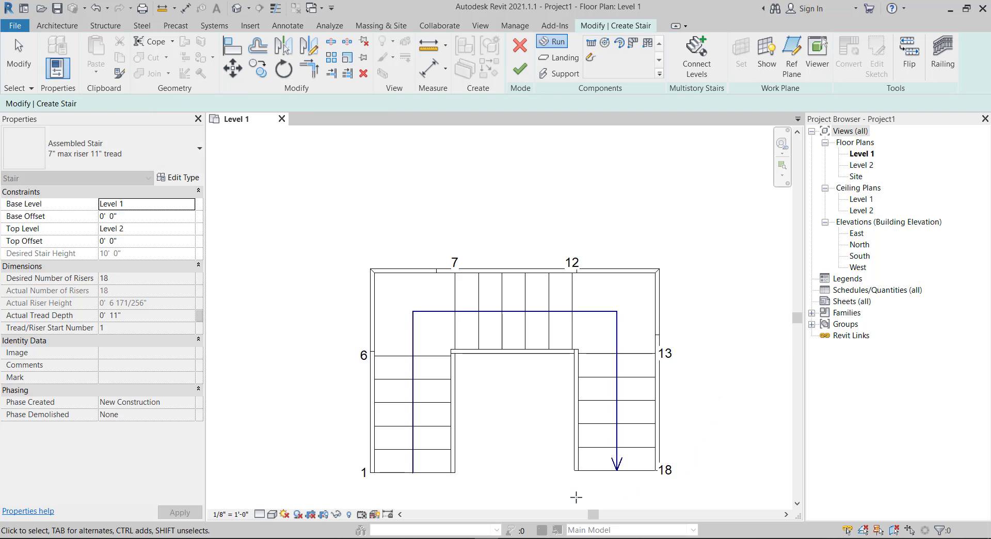
pyautogui.scroll(-2, 550, 243)
pyautogui.scroll(1, 631, 349)
pyautogui.scroll(2, 631, 349)
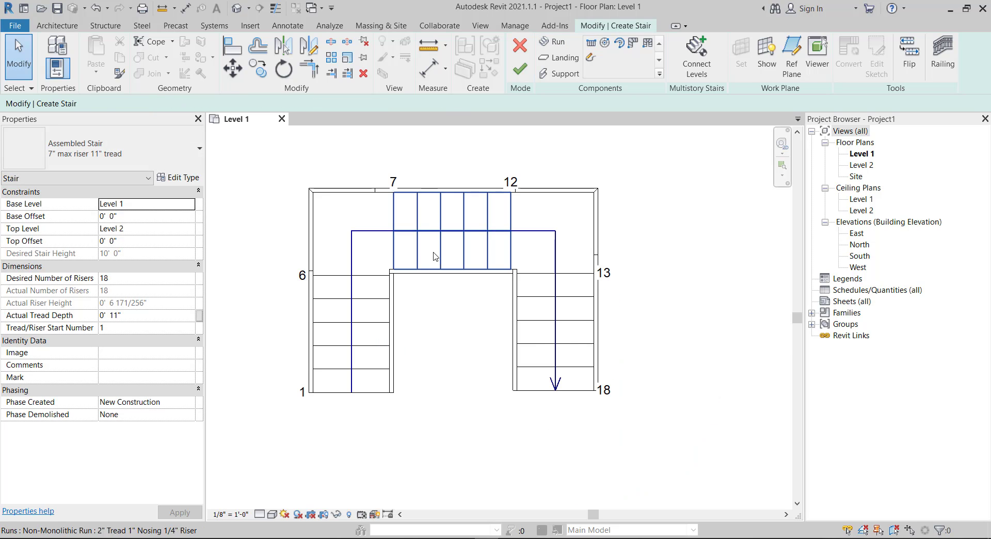
# Step: Finish the U-shaped stair and open the Default 3D View
pyautogui.click(520, 73)
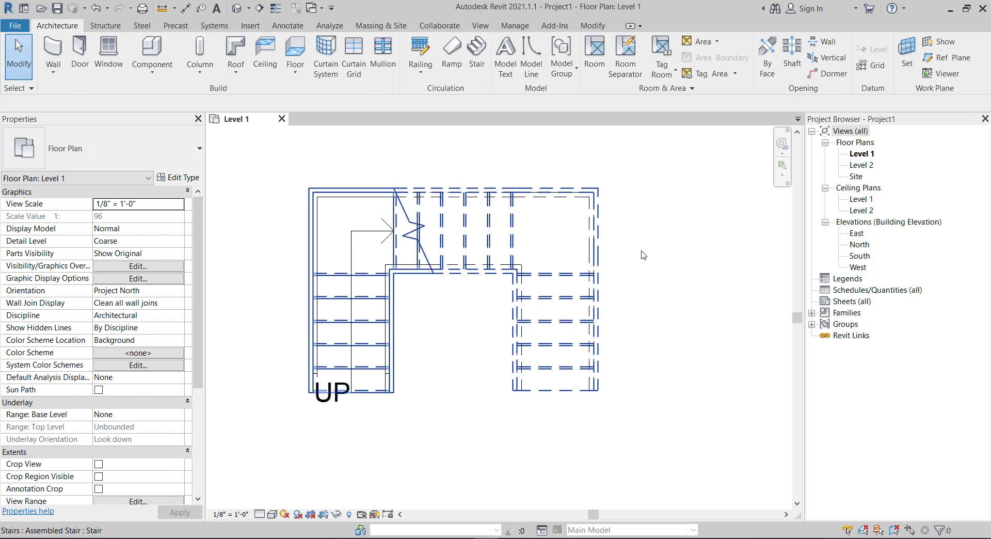
pyautogui.click(248, 9)
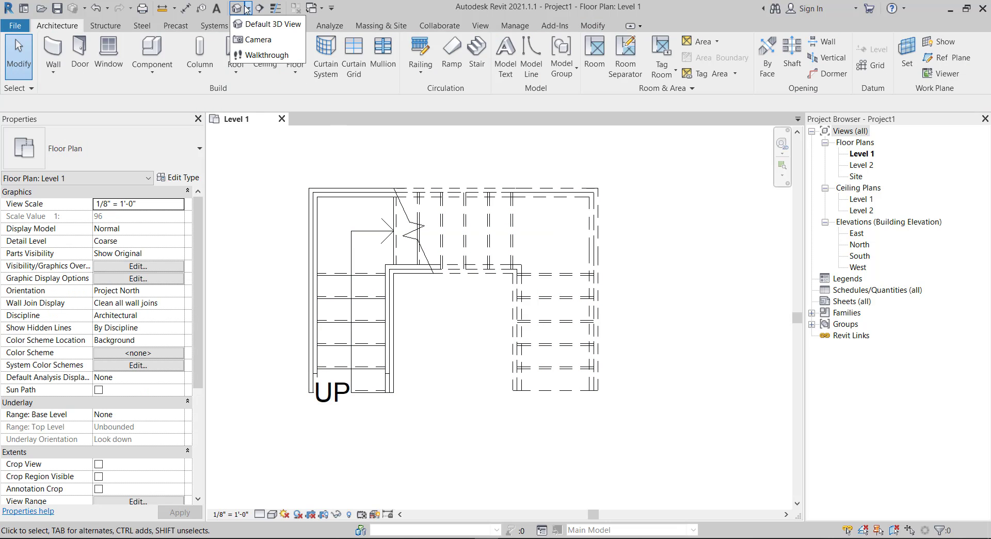
pyautogui.click(263, 22)
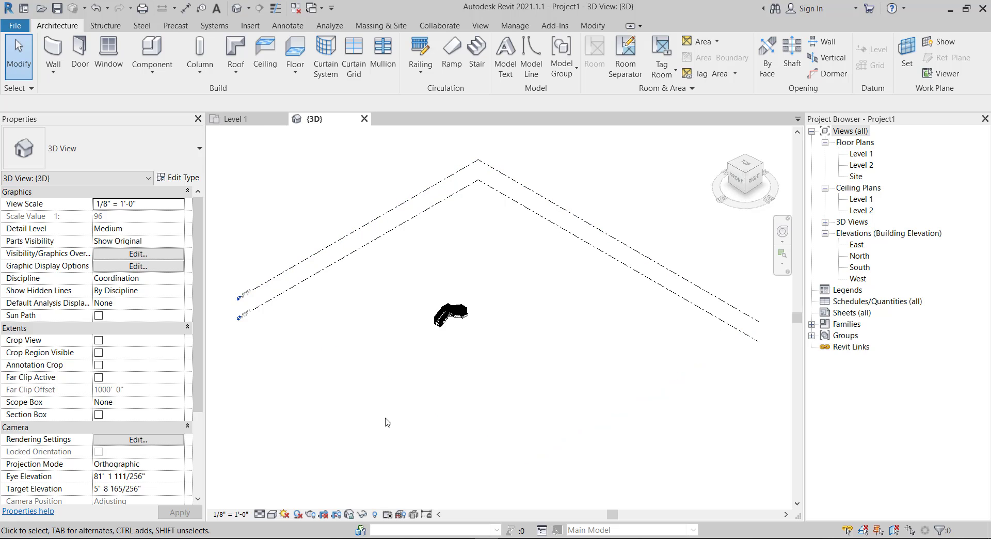
# Step: Orbit around the stair in Shaded visual style to inspect it and its railings
pyautogui.scroll(2, 412, 322)
pyautogui.scroll(2, 426, 267)
pyautogui.keyDown('shift'); pyautogui.moveTo(402, 339); pyautogui.dragTo(444, 433, button='middle'); pyautogui.keyUp('shift')
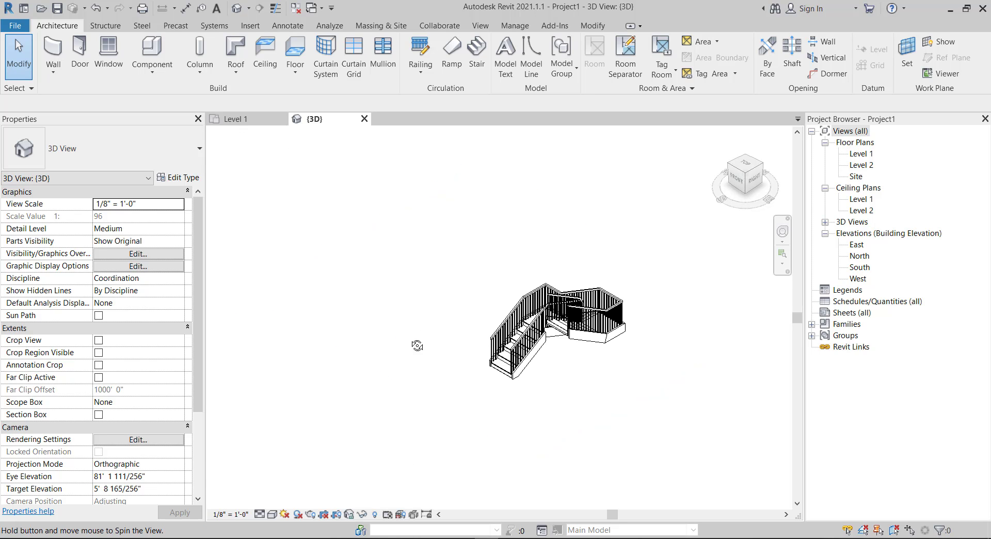
pyautogui.click(272, 513)
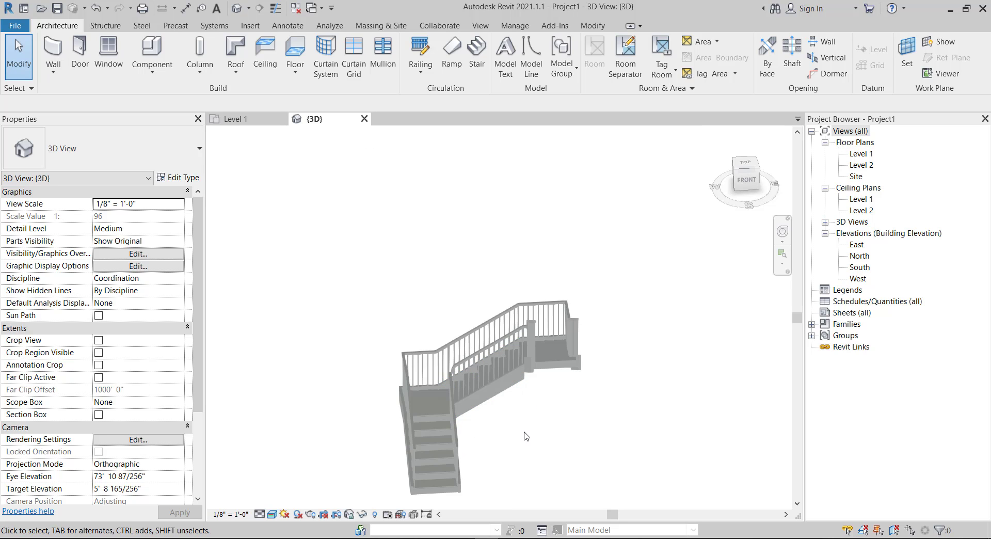
pyautogui.keyDown('shift'); pyautogui.moveTo(525, 436); pyautogui.dragTo(445, 375, button='middle'); pyautogui.keyUp('shift')
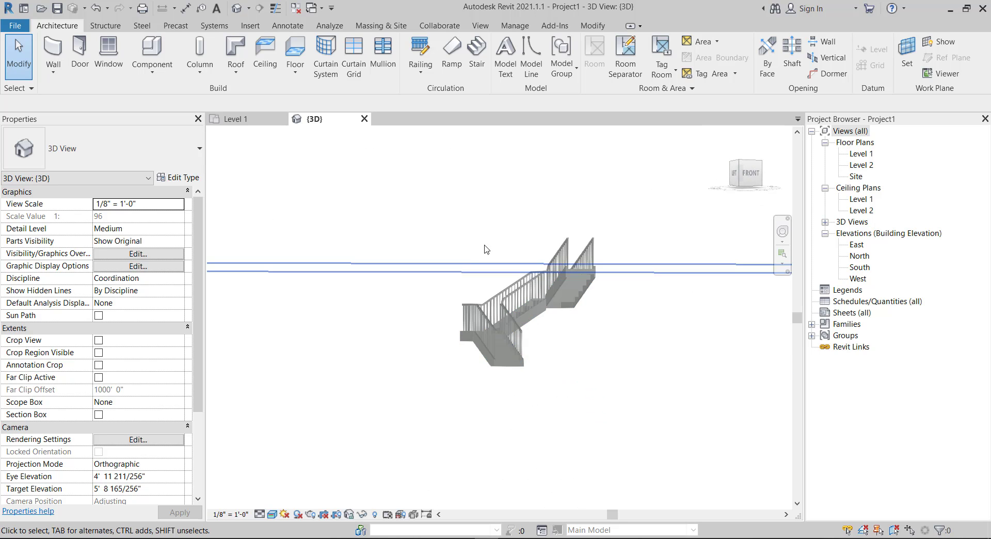
pyautogui.keyDown('shift'); pyautogui.moveTo(485, 249); pyautogui.dragTo(549, 404, button='middle'); pyautogui.keyUp('shift')
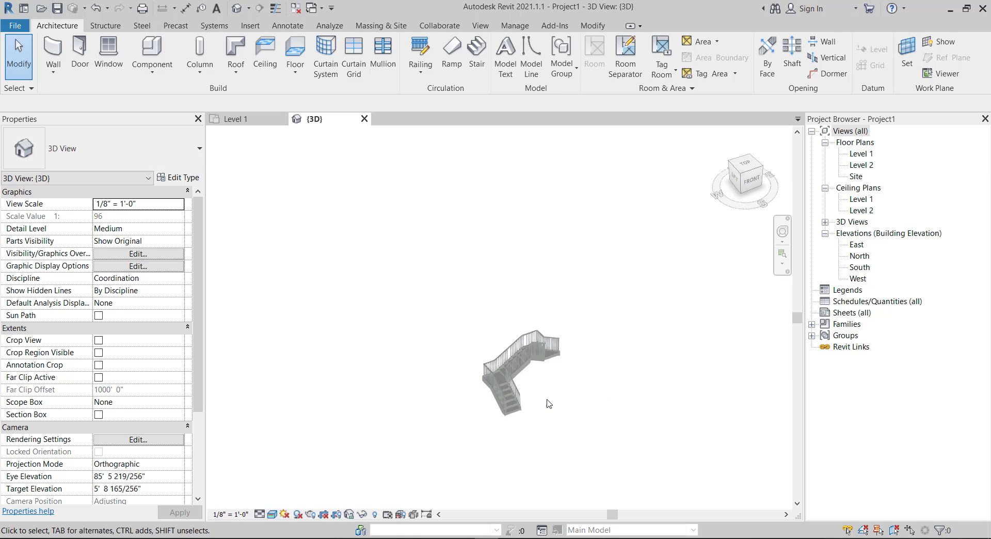
pyautogui.scroll(3, 548, 404)
# Step: In Level 1, set up walls with Top Constraint Level 2 and Location Line Finish Face: Interior
pyautogui.click(250, 124)
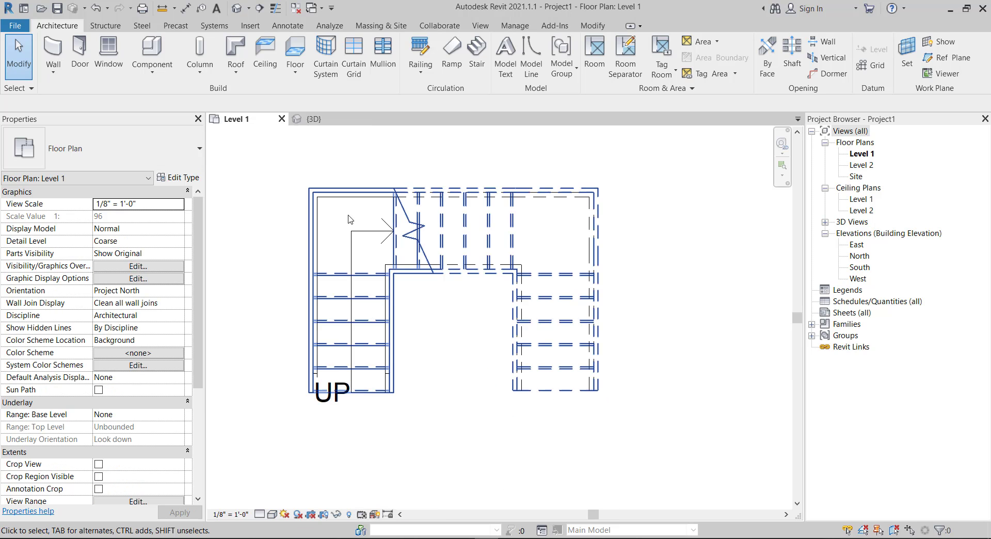
pyautogui.scroll(-2, 457, 237)
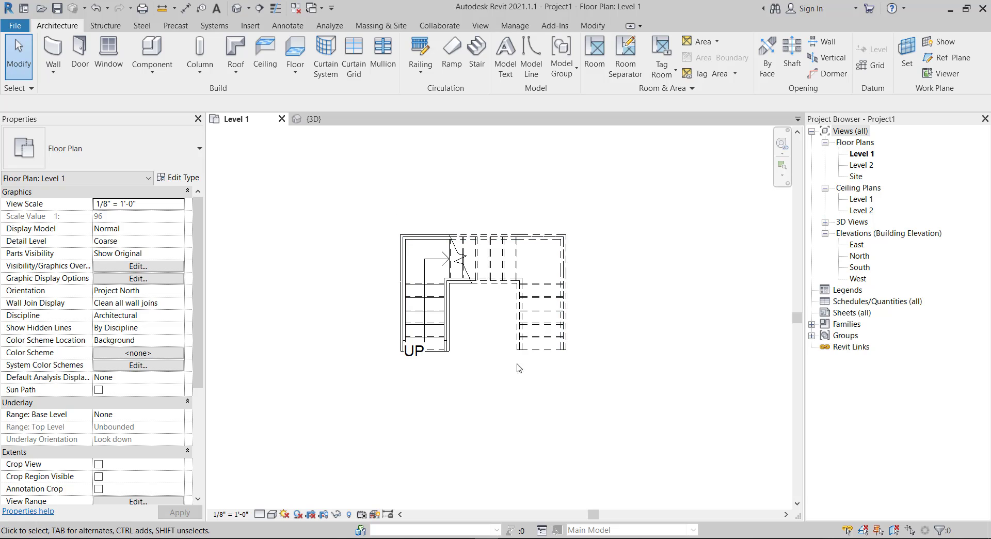
pyautogui.click(53, 51)
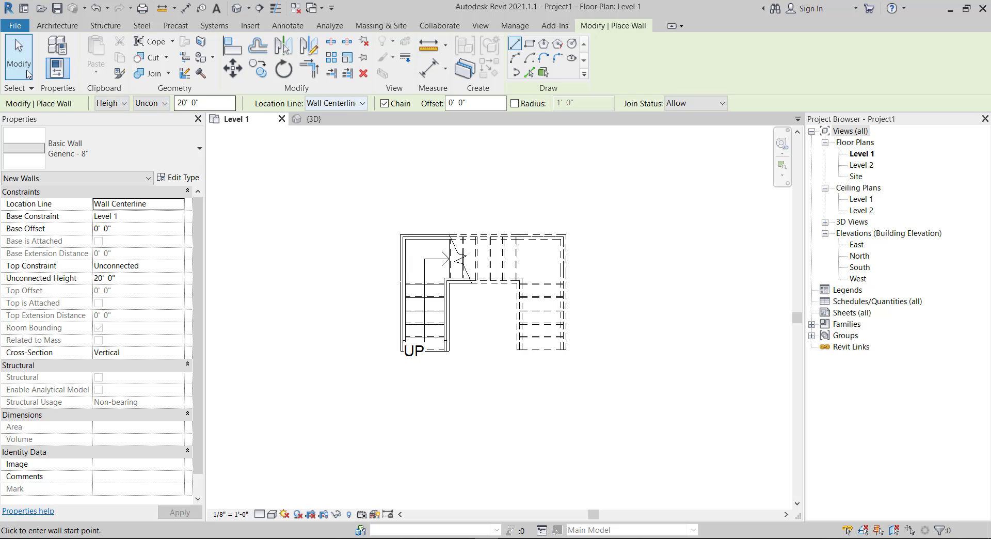
pyautogui.click(162, 127)
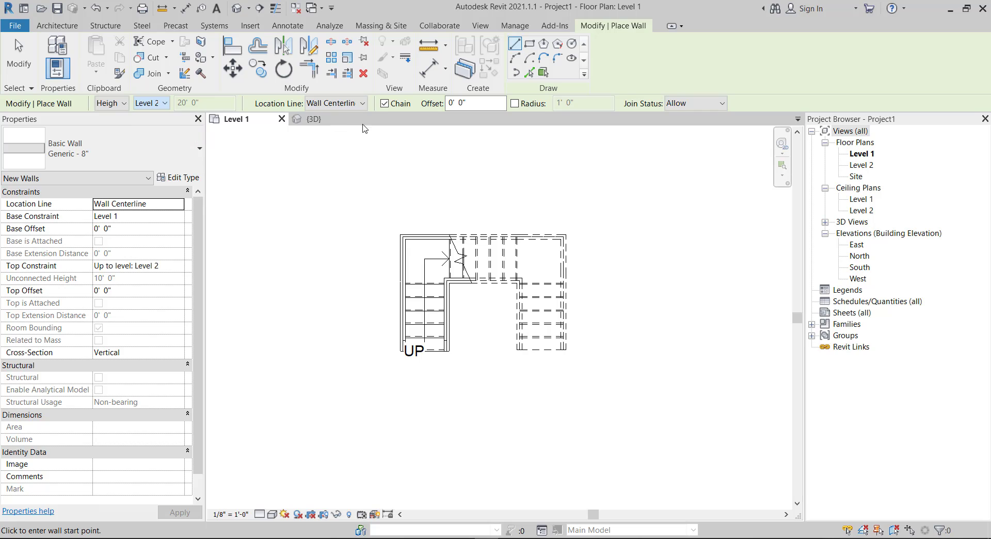
pyautogui.click(363, 103)
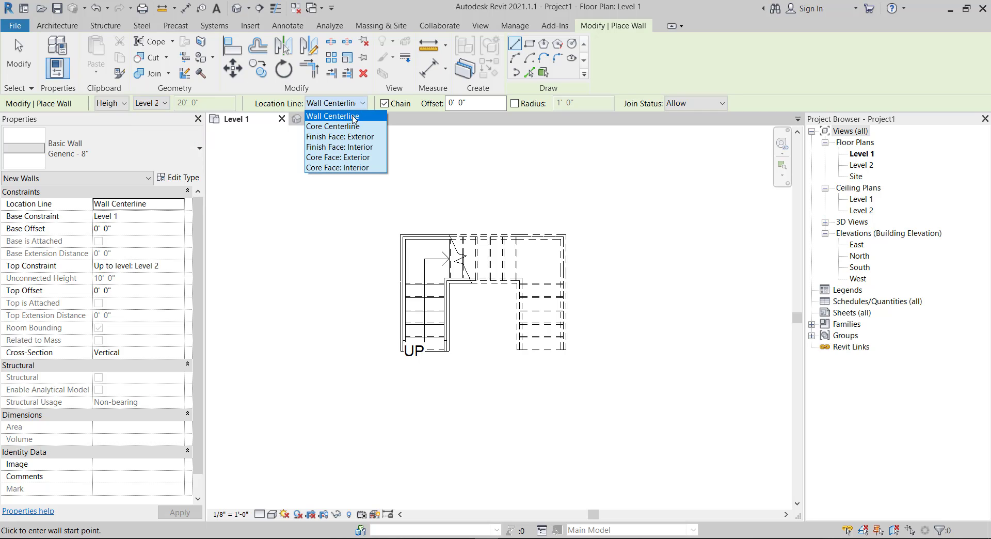
pyautogui.click(362, 149)
pyautogui.scroll(2, 402, 337)
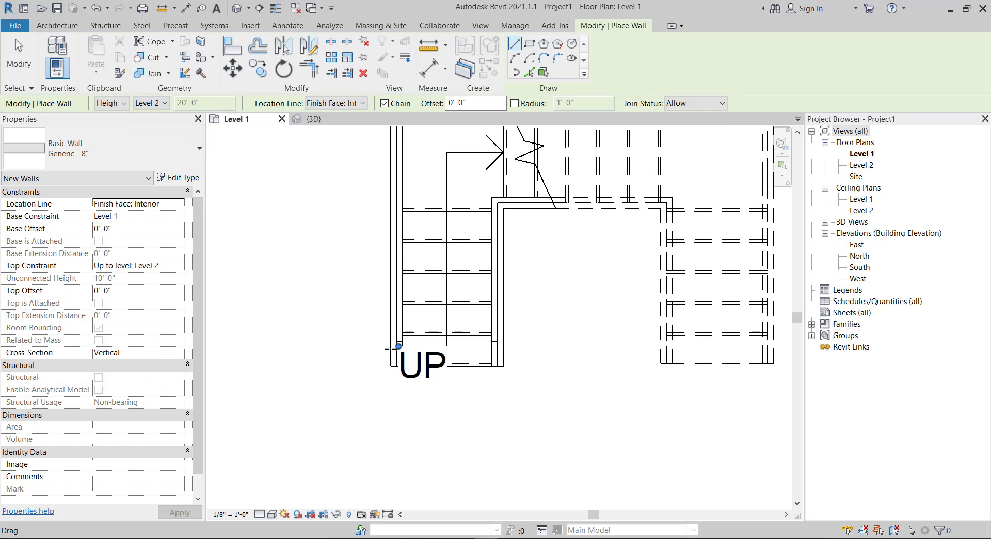
pyautogui.scroll(4, 392, 373)
# Step: Chain Generic - 8" walls along the stair's left, top and right sides
pyautogui.click(392, 386)
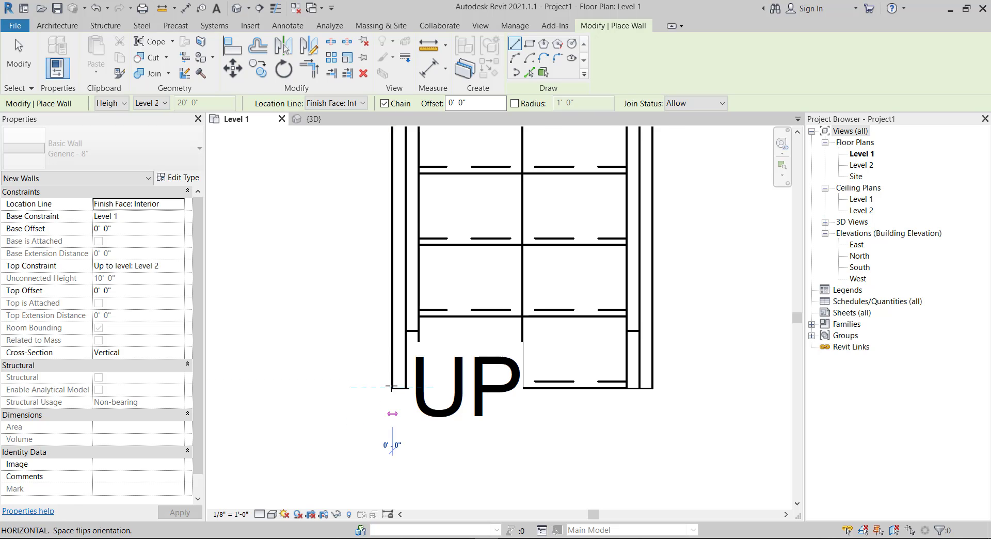
pyautogui.scroll(-2, 385, 392)
pyautogui.scroll(-2, 384, 392)
pyautogui.scroll(3, 351, 300)
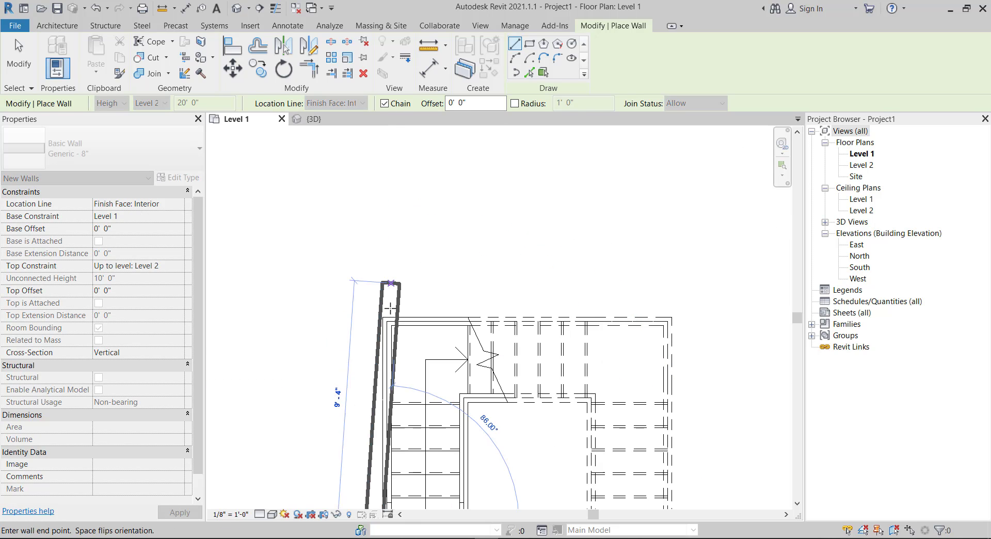
pyautogui.scroll(2, 388, 308)
pyautogui.scroll(1, 387, 308)
pyautogui.scroll(1, 381, 320)
pyautogui.click(373, 335)
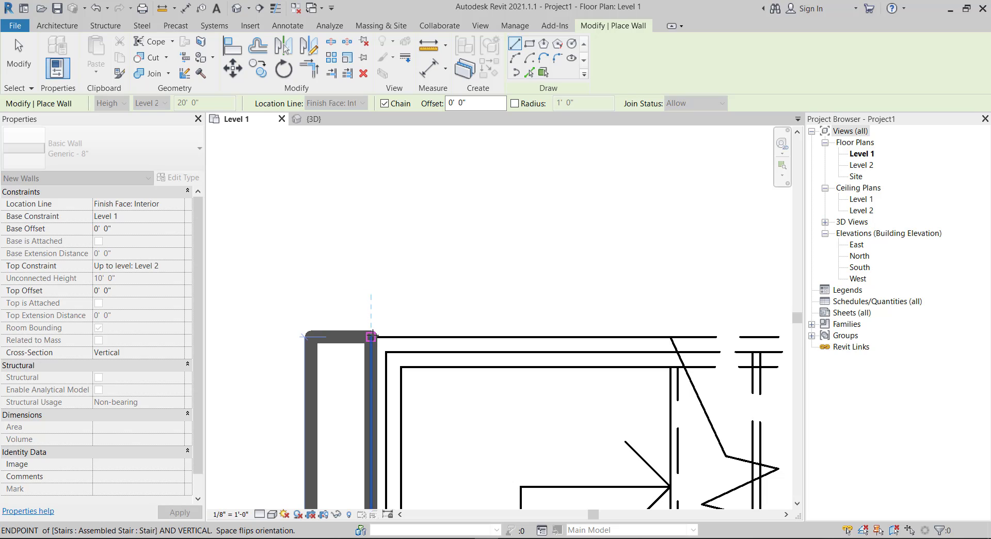
pyautogui.scroll(-2, 372, 335)
pyautogui.scroll(-2, 444, 331)
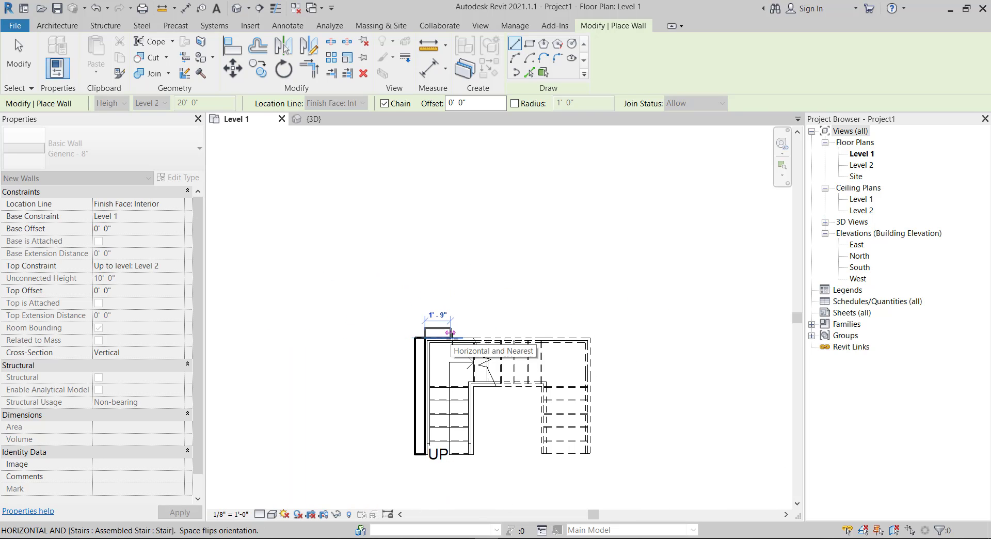
pyautogui.scroll(3, 586, 342)
pyautogui.scroll(3, 598, 330)
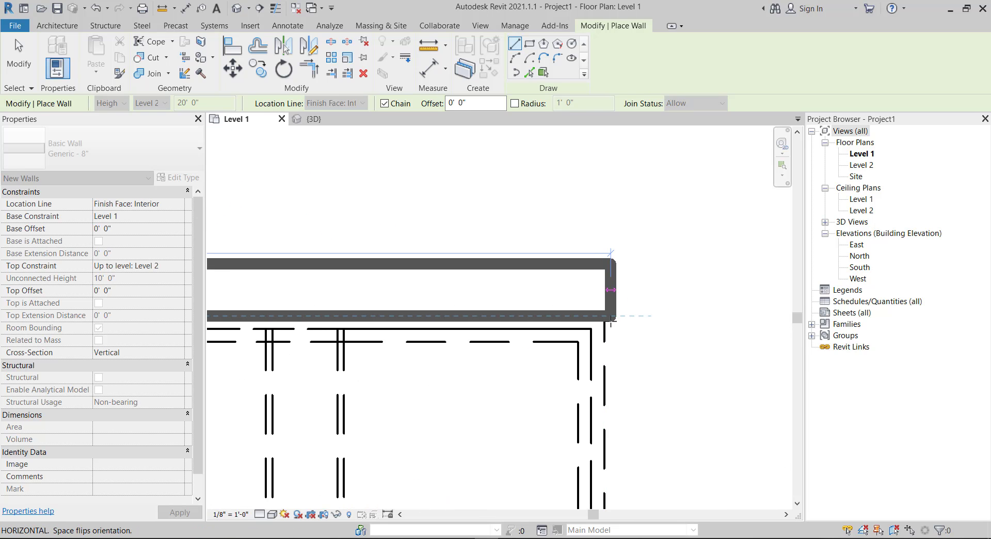
pyautogui.click(604, 315)
pyautogui.scroll(-2, 602, 309)
pyautogui.scroll(-2, 607, 288)
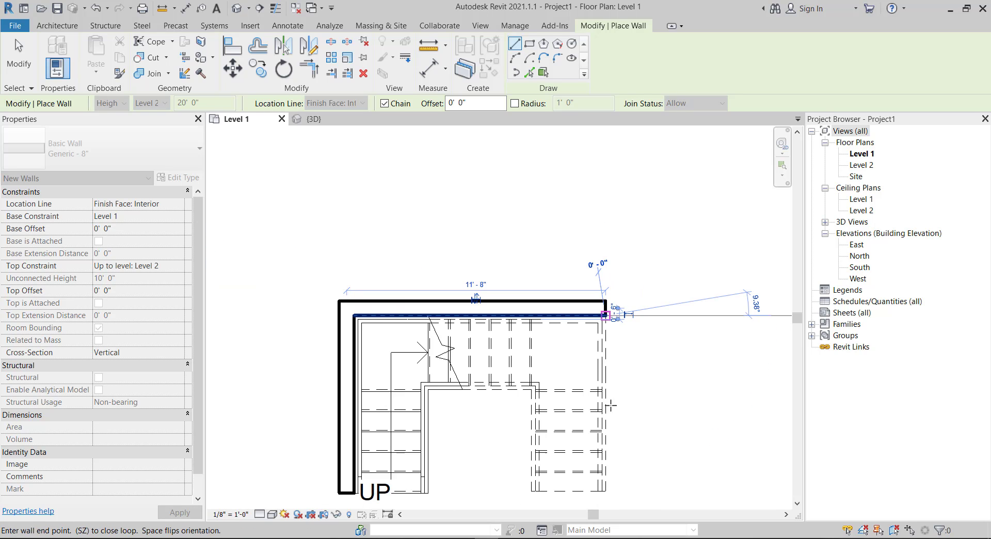
pyautogui.scroll(-1, 614, 361)
pyautogui.scroll(-1, 614, 410)
pyautogui.scroll(2, 609, 444)
pyautogui.scroll(3, 601, 433)
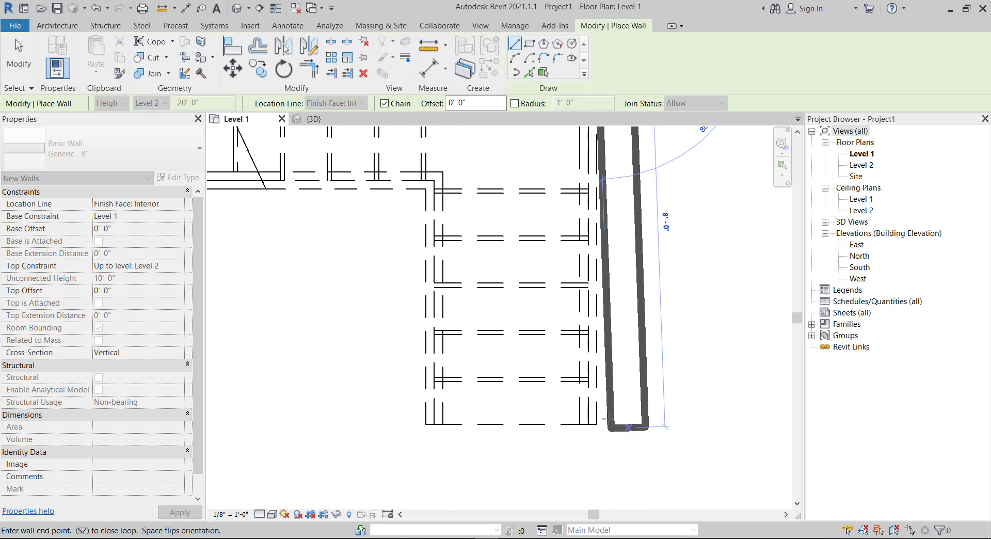
pyautogui.click(595, 426)
pyautogui.scroll(-1, 567, 393)
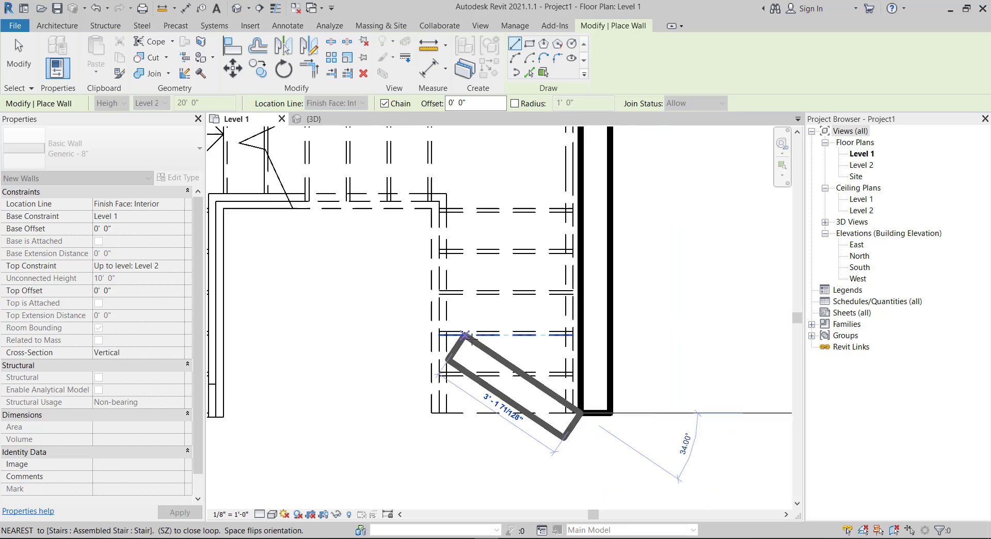
pyautogui.scroll(-1, 454, 269)
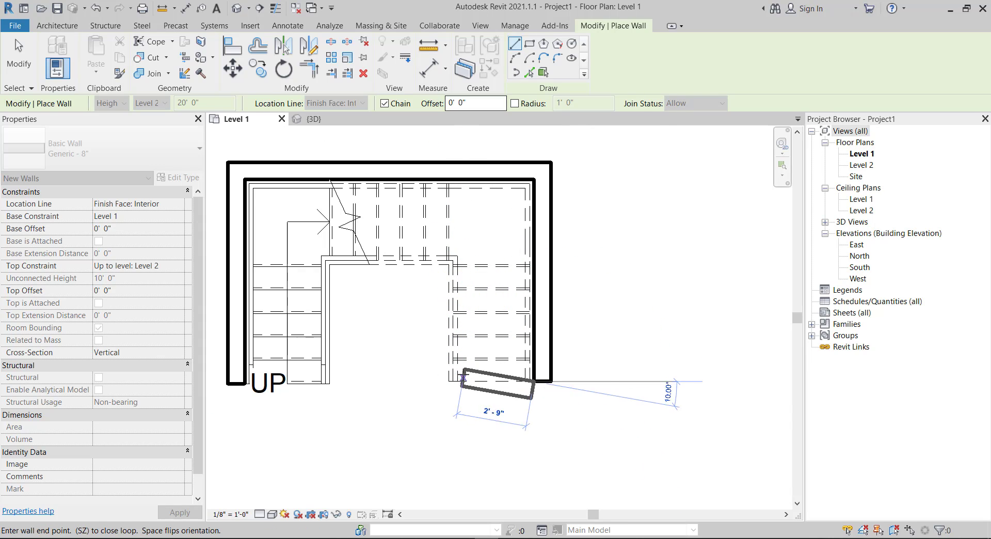
pyautogui.press('Escape')
# Step: Switch to the {3D} view and orbit to inspect the stair enclosed by walls
pyautogui.click(236, 8)
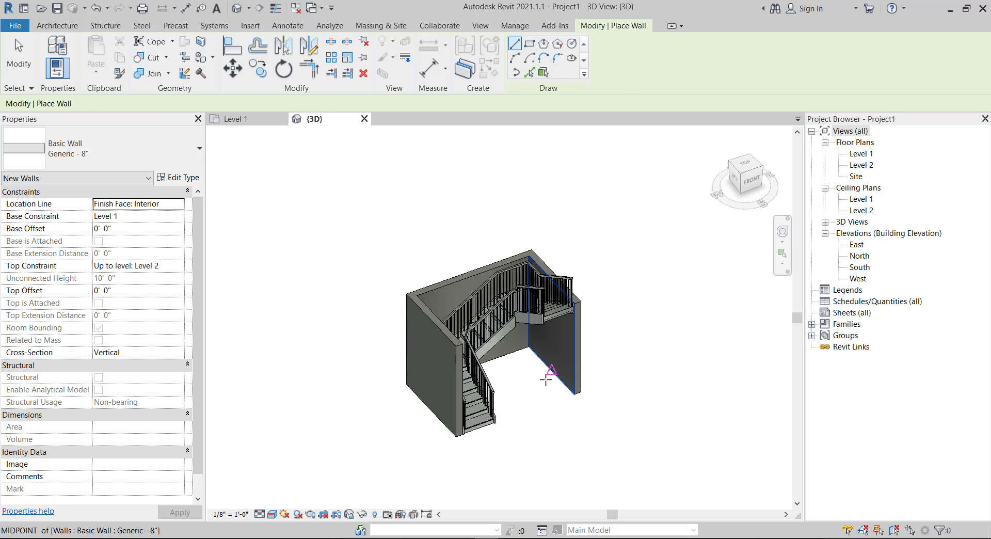
pyautogui.scroll(-2, 508, 393)
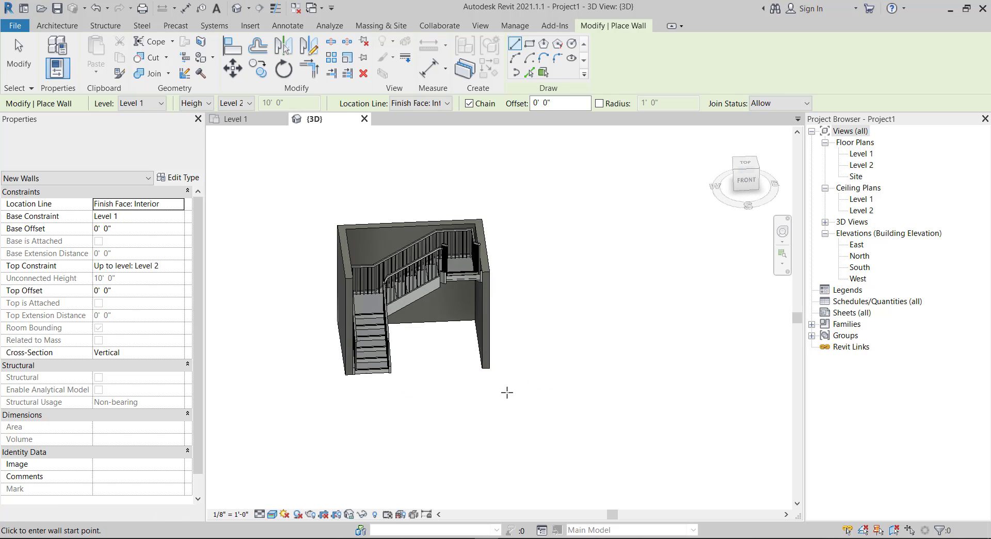
pyautogui.scroll(-2, 522, 335)
pyautogui.moveTo(522, 335)
pyautogui.keyDown('shift'); pyautogui.mouseDown(button='middle')
pyautogui.moveTo(496, 365)
pyautogui.moveTo(465, 377)
pyautogui.mouseUp(button='middle'); pyautogui.keyUp('shift')
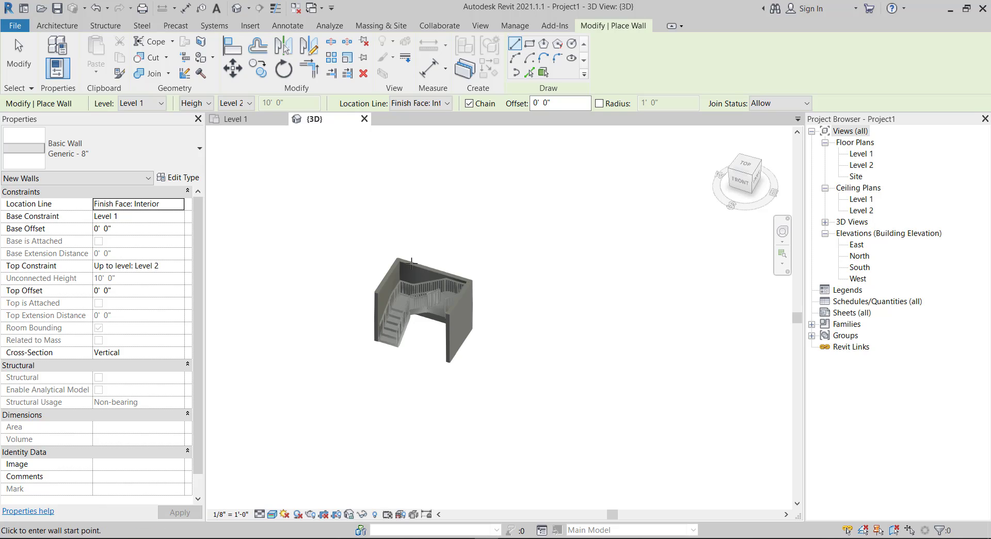
pyautogui.scroll(3, 411, 263)
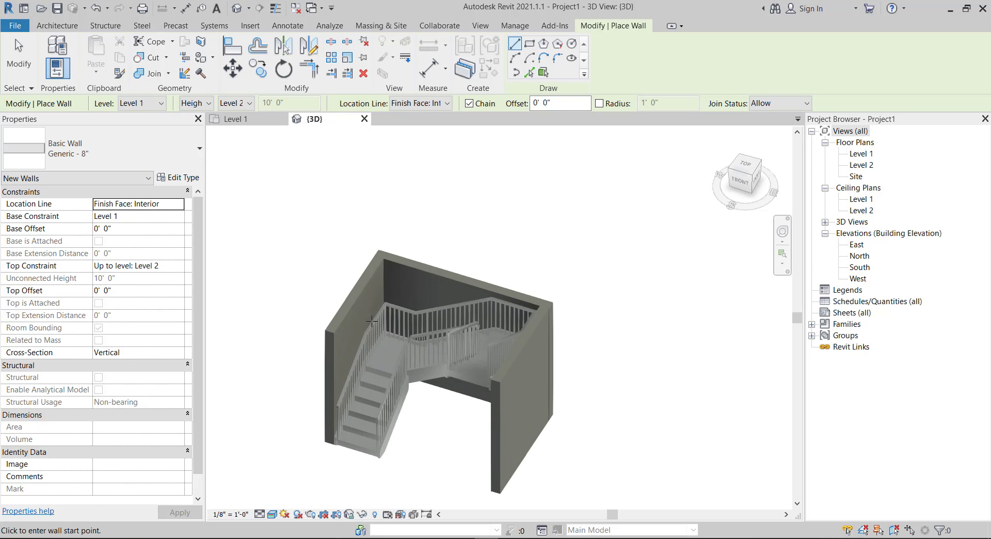
# Step: Delete the wall-side railing of the U-shaped stair and go back to Level 1
pyautogui.click(26, 68)
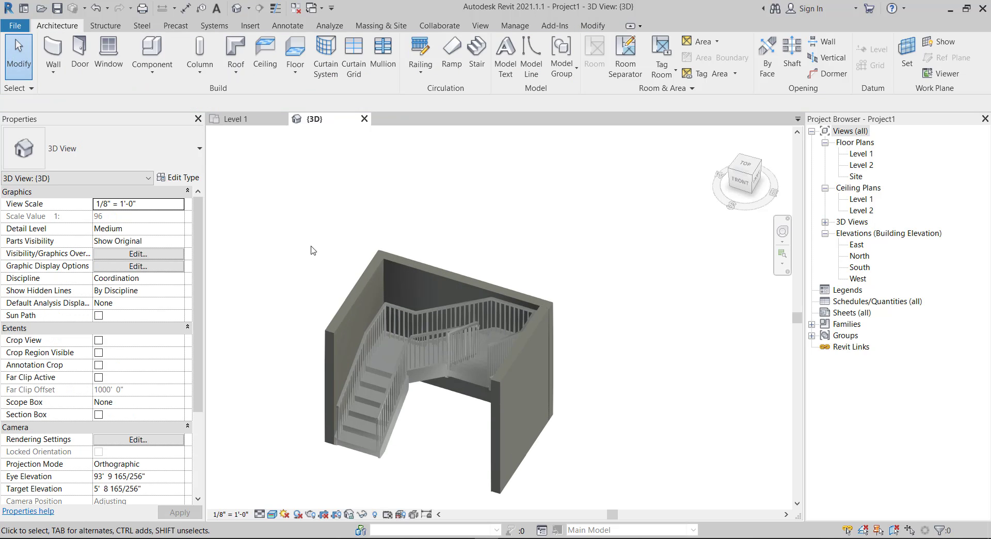
pyautogui.click(367, 333)
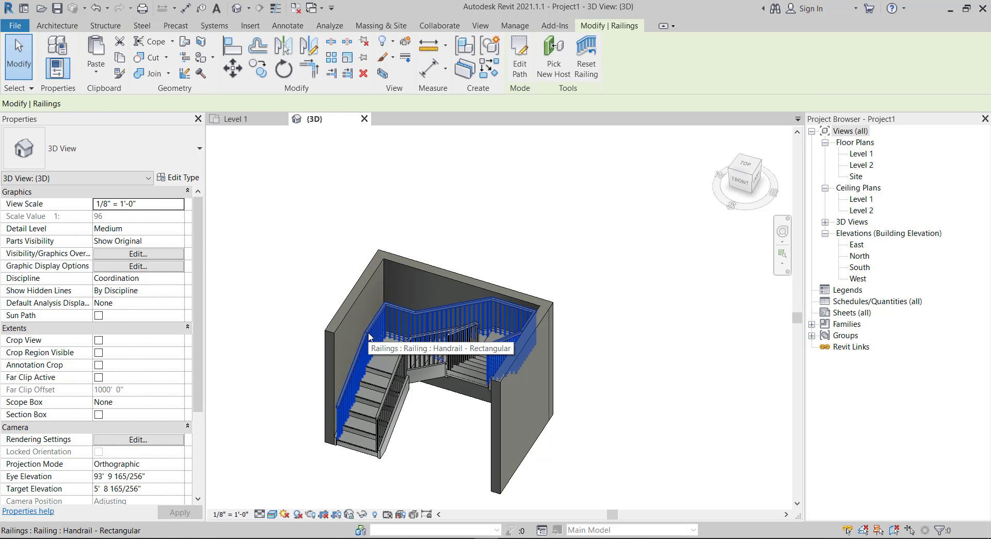
pyautogui.press('Delete')
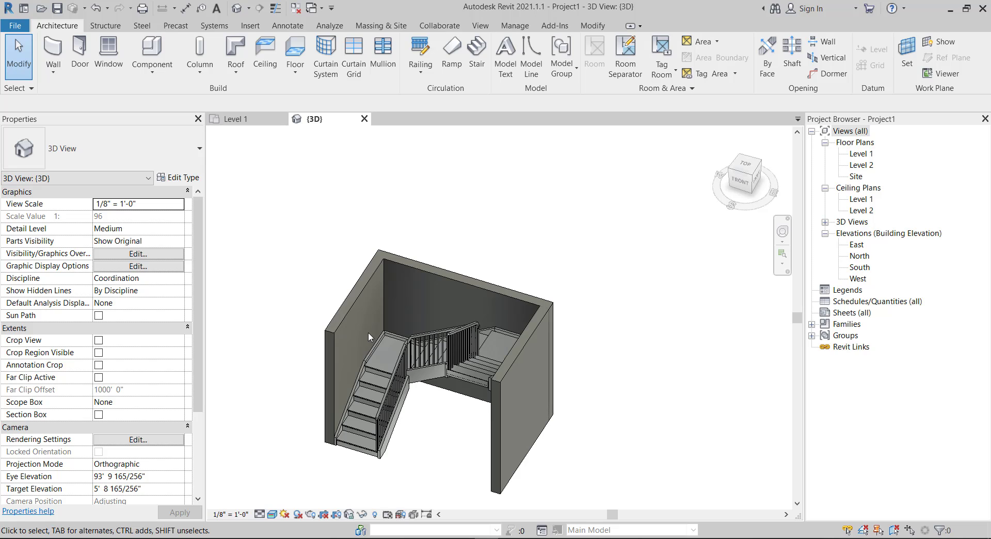
pyautogui.click(243, 119)
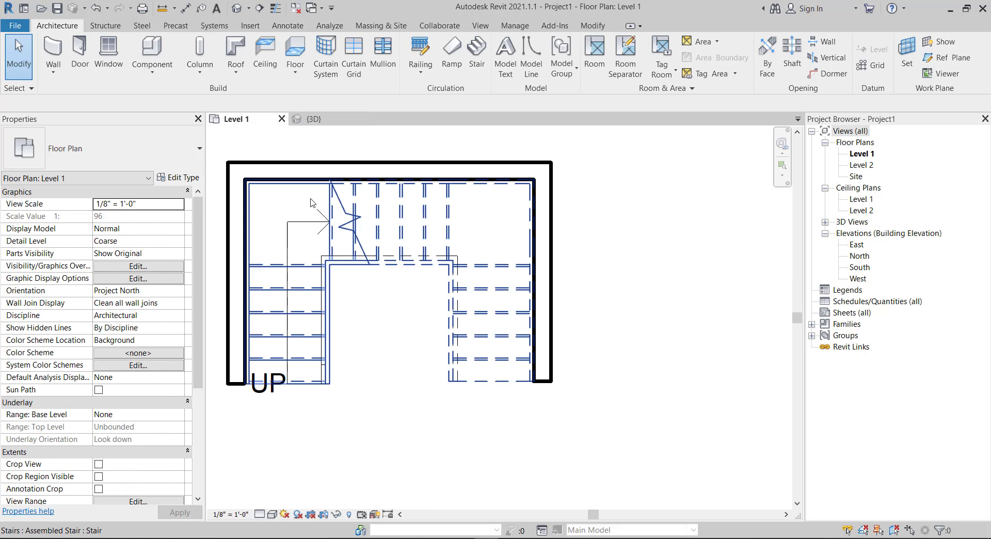
# Step: Draw a chain of walls: one vertical, two rising right, two sloping down right
pyautogui.scroll(-3, 279, 242)
pyautogui.scroll(-3, 297, 329)
pyautogui.scroll(1, 421, 205)
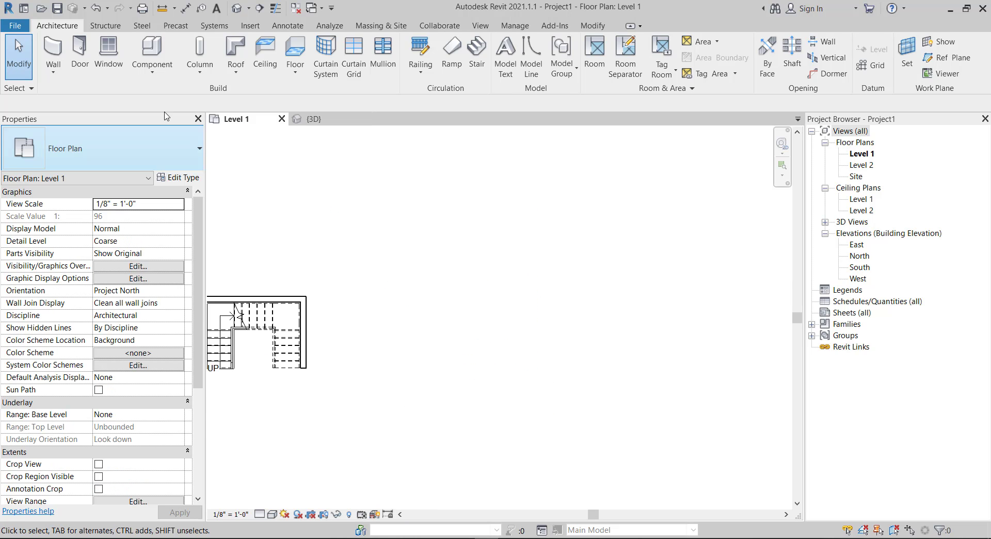
pyautogui.click(54, 52)
pyautogui.click(401, 329)
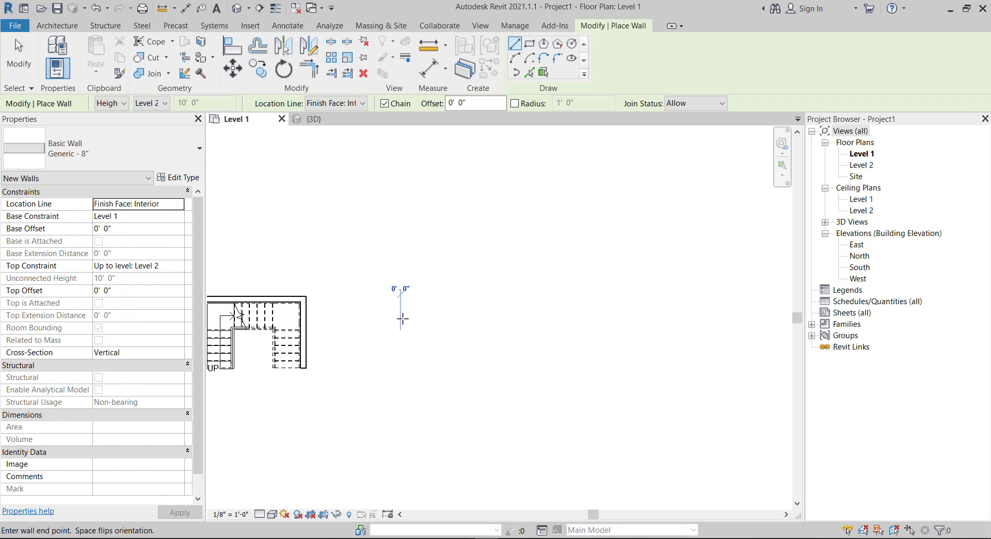
pyautogui.click(399, 292)
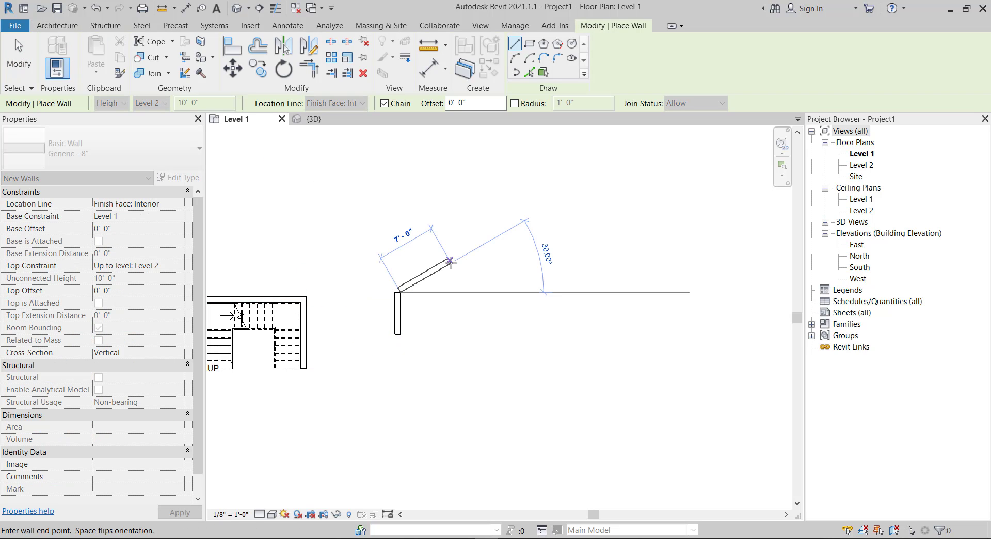
pyautogui.click(450, 254)
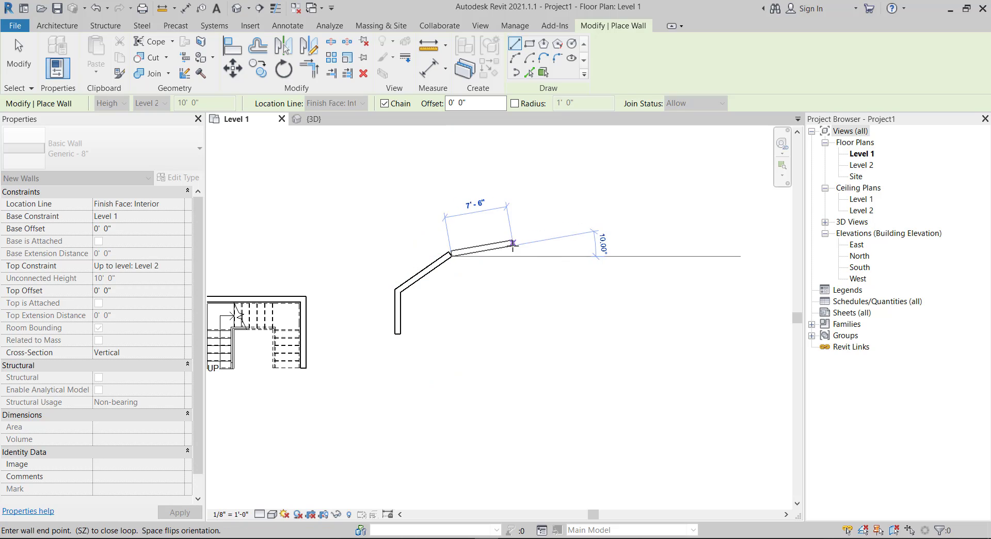
pyautogui.click(516, 236)
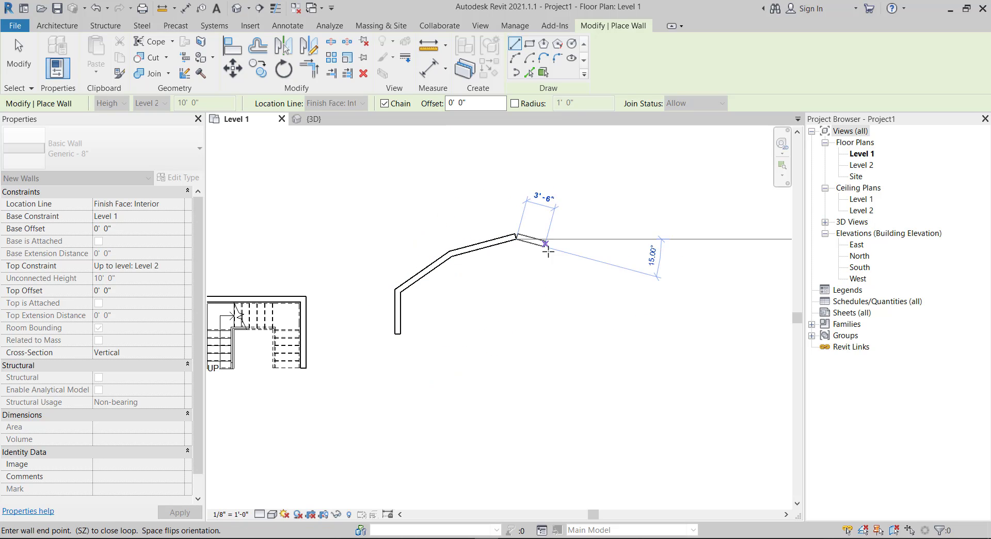
pyautogui.click(568, 255)
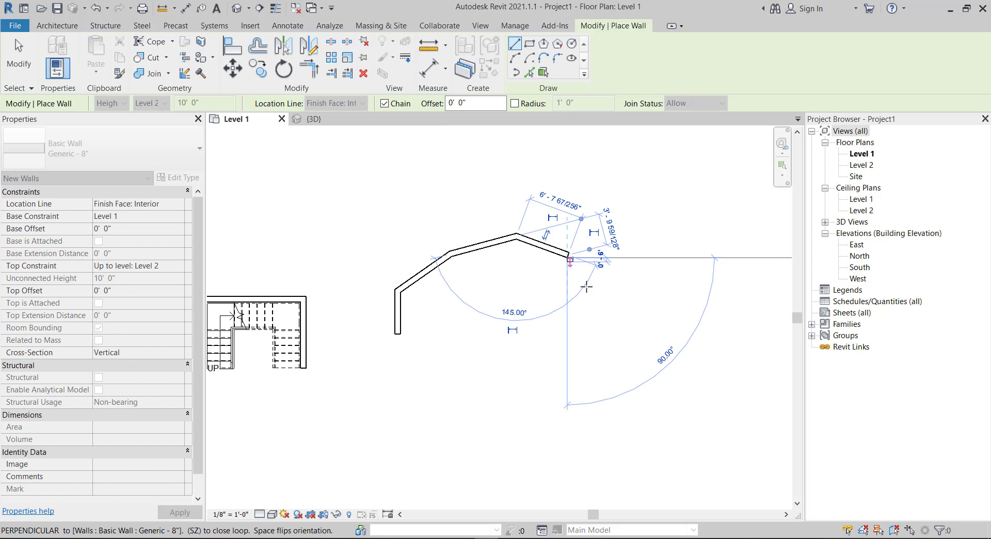
pyautogui.click(611, 299)
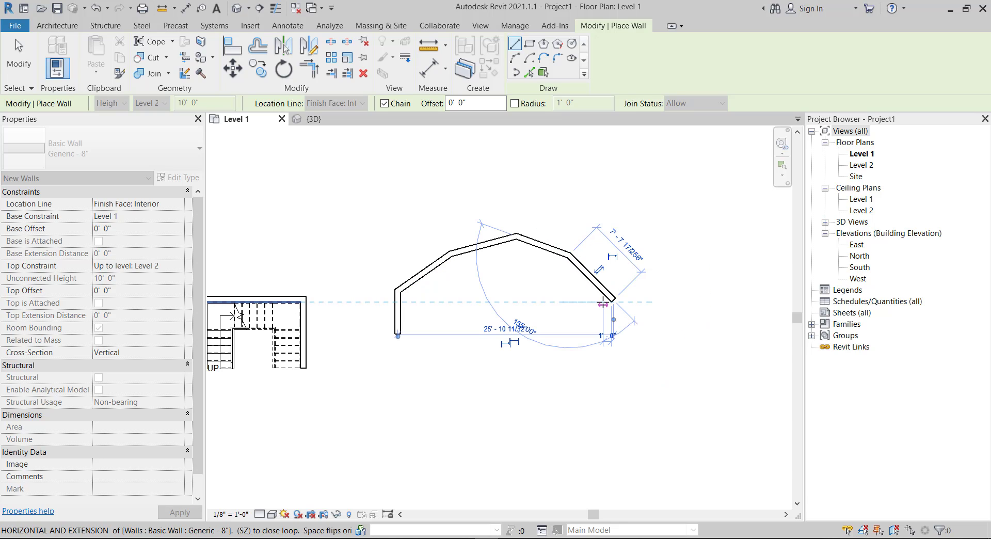
pyautogui.press('Escape')
pyautogui.press('Escape')
# Step: Delete the last down-right wall segment, leaving a four-segment wall outline
pyautogui.scroll(1, 460, 217)
pyautogui.scroll(2, 516, 214)
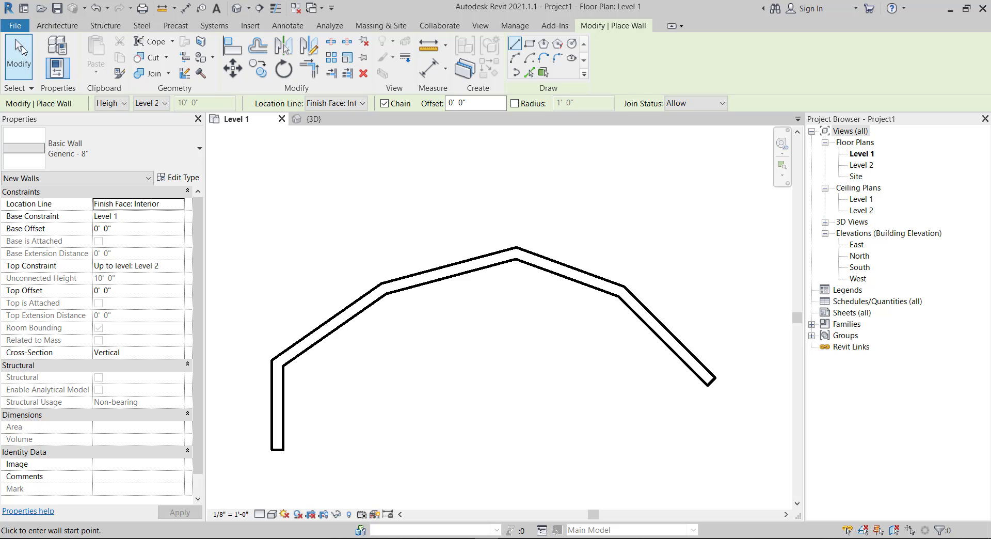
pyautogui.click(51, 27)
pyautogui.click(486, 59)
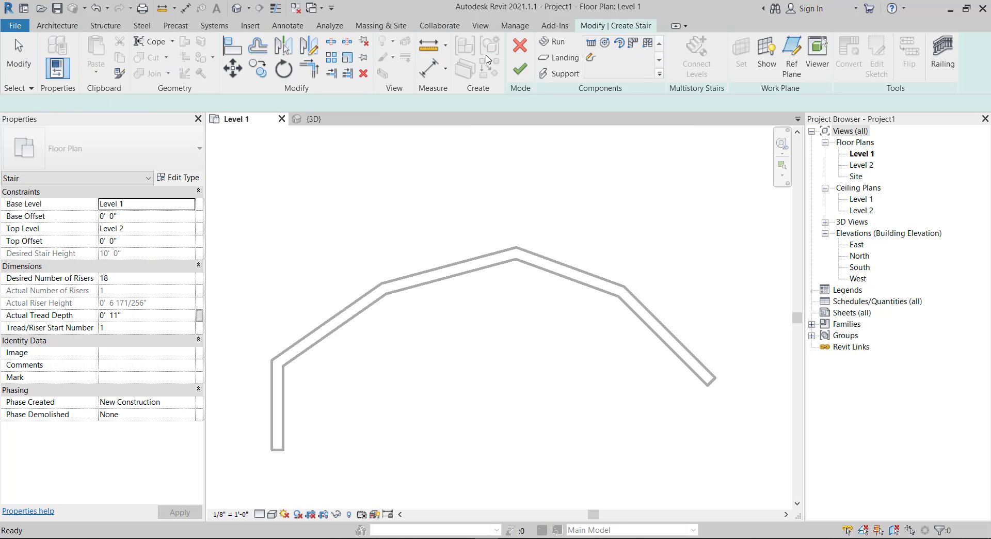
pyautogui.click(521, 53)
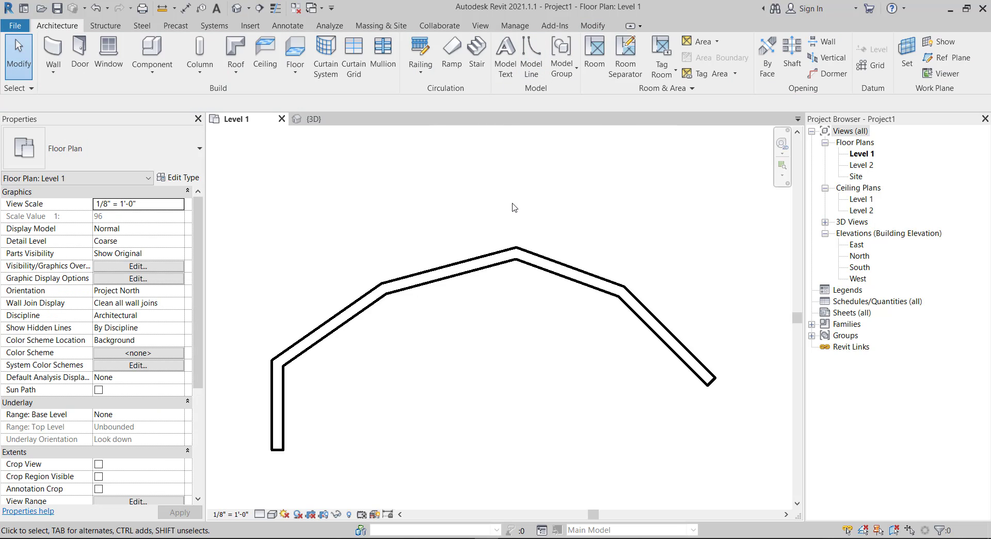
pyautogui.scroll(-1, 560, 170)
pyautogui.click(599, 289)
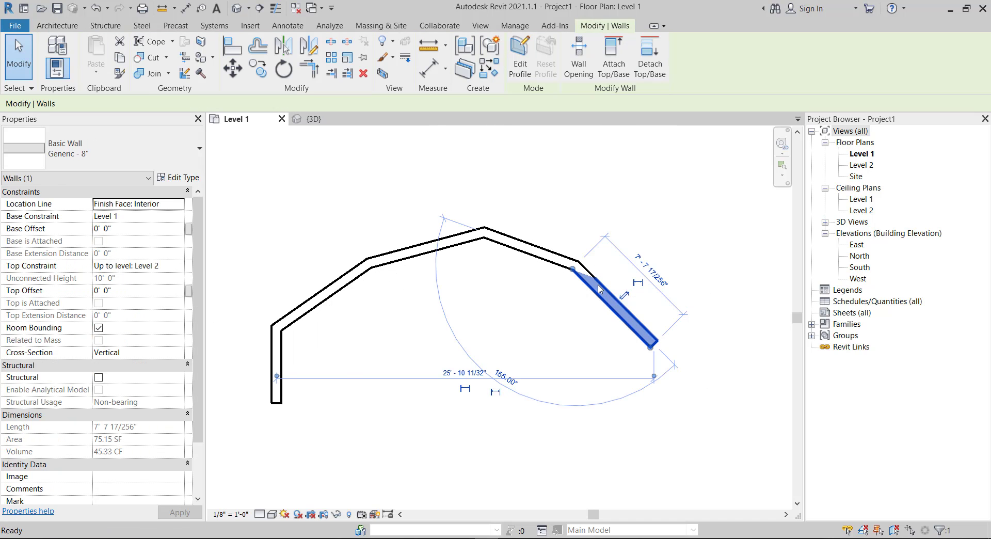
pyautogui.press('Delete')
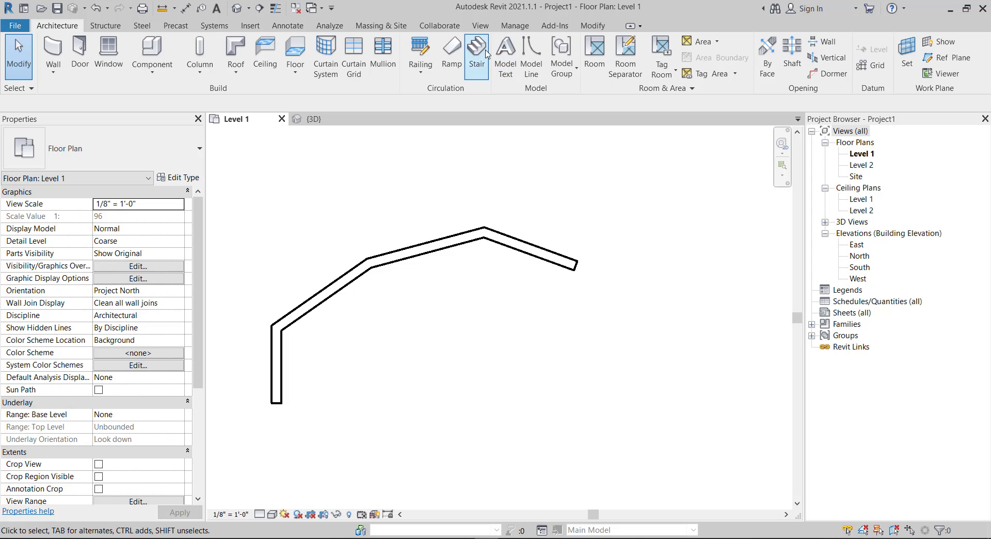
pyautogui.click(476, 56)
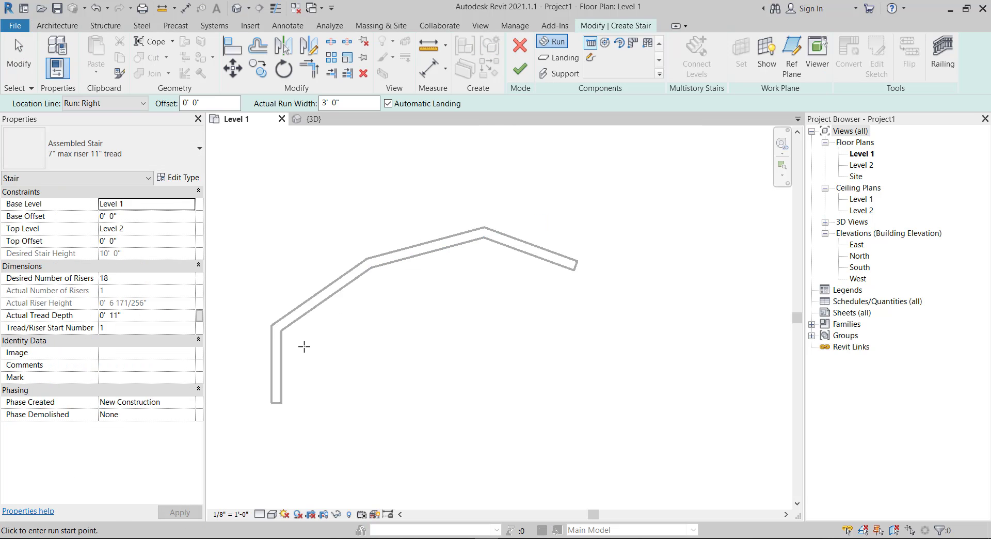
# Step: Set the stair run Location Line to Run: Left after two aborted run starts
pyautogui.scroll(1, 304, 346)
pyautogui.click(273, 383)
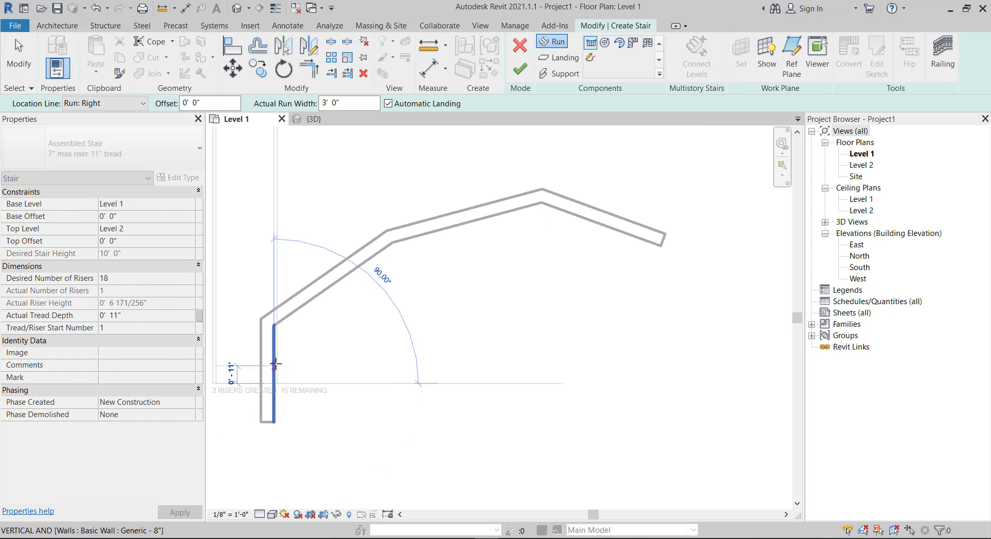
pyautogui.press('Escape')
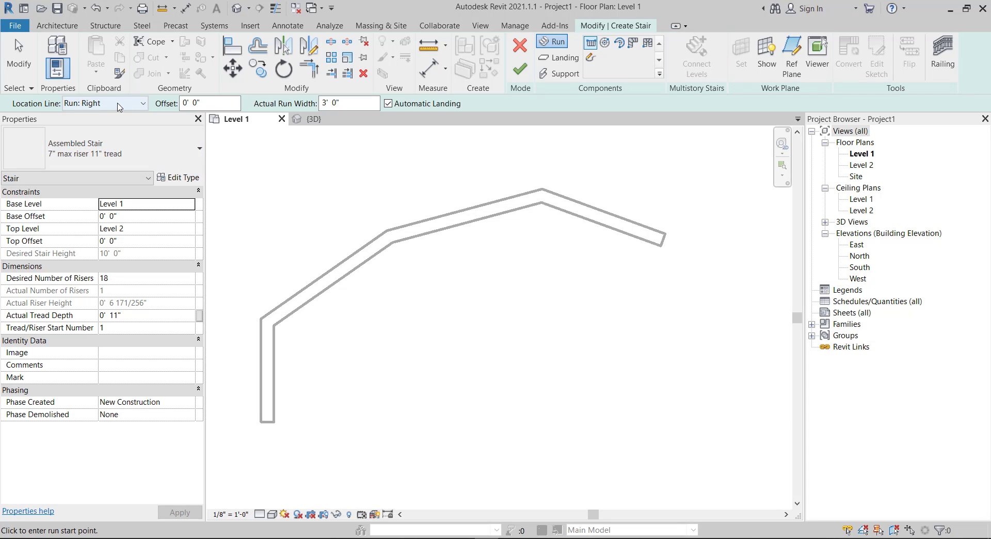
pyautogui.click(273, 383)
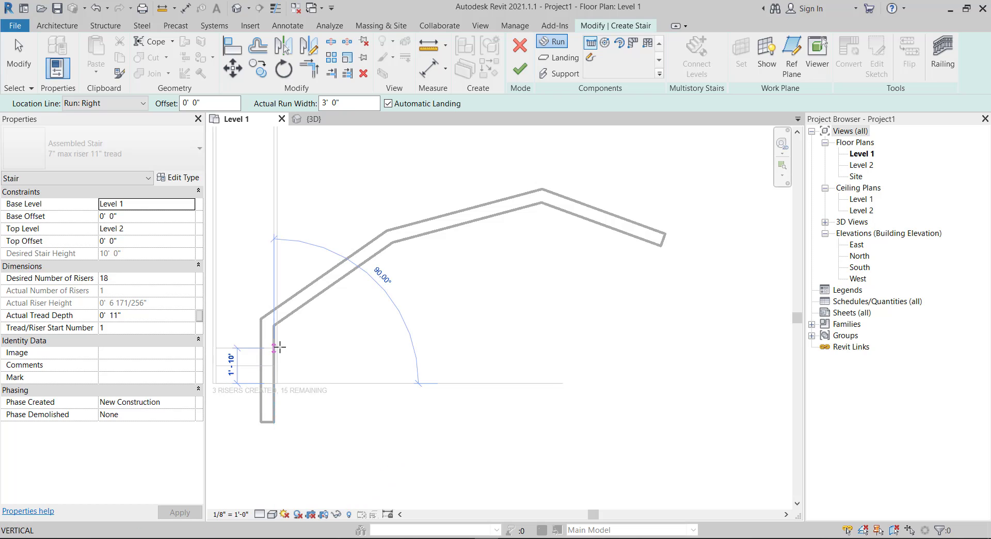
pyautogui.press('Escape')
pyautogui.click(130, 105)
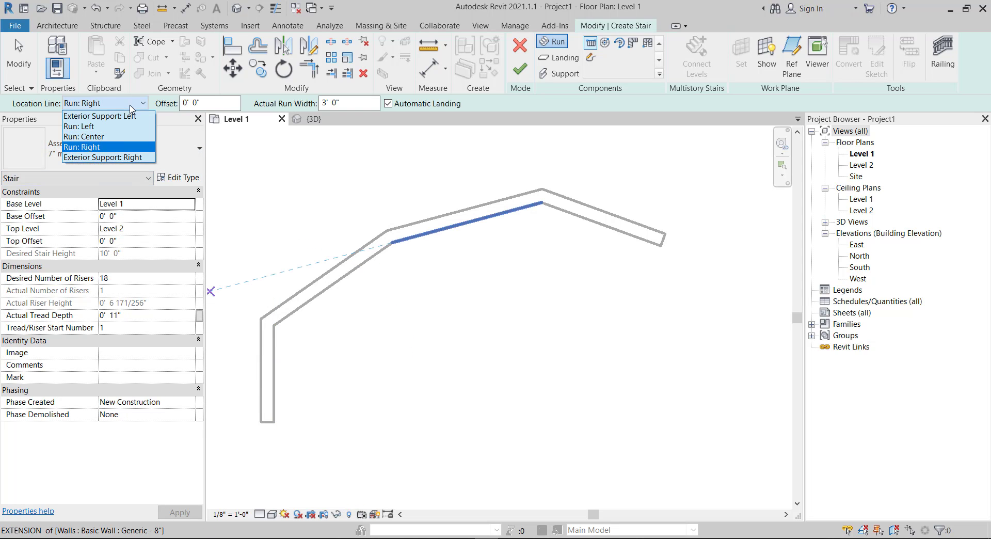
pyautogui.click(106, 127)
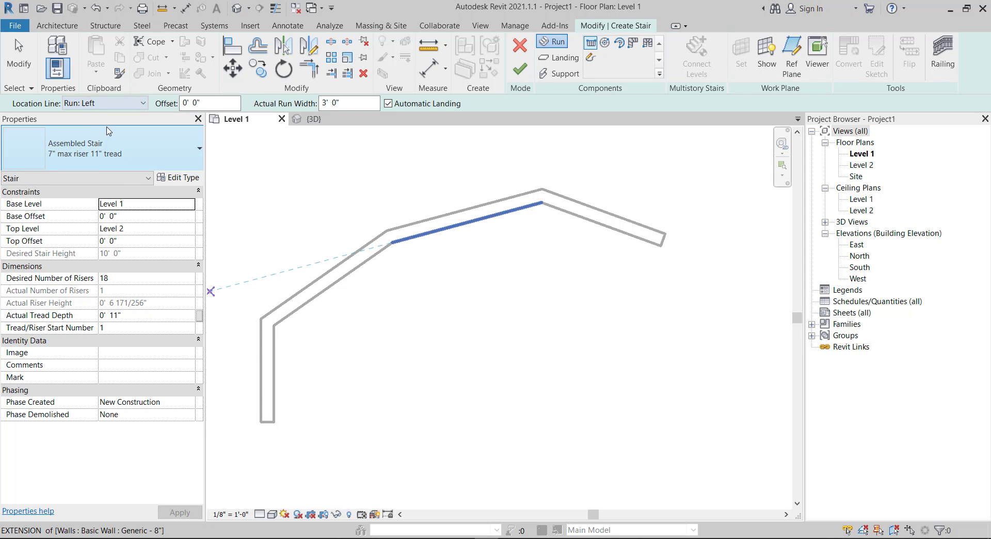
# Step: Sketch four runs along the angled walls up to riser 18 and finish the stair
pyautogui.click(273, 393)
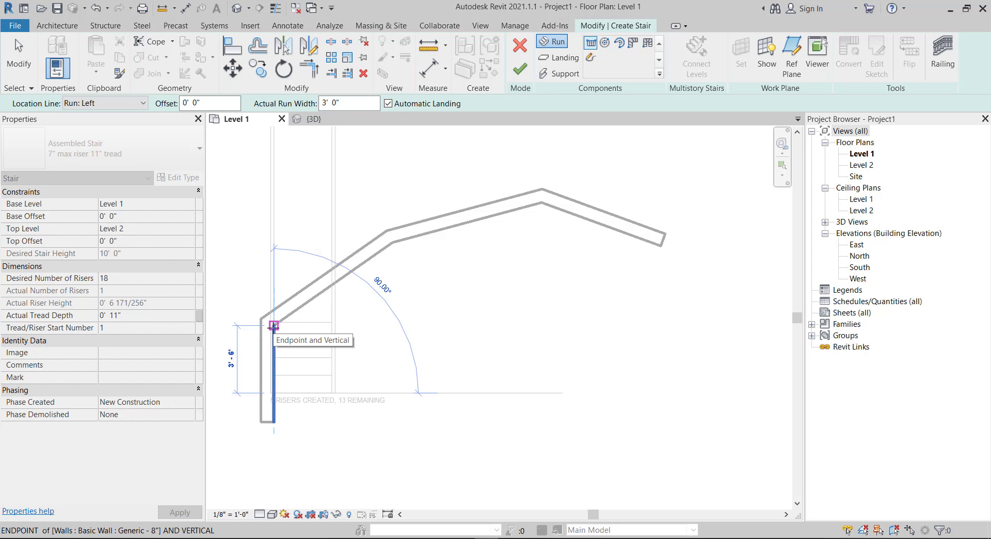
pyautogui.click(274, 325)
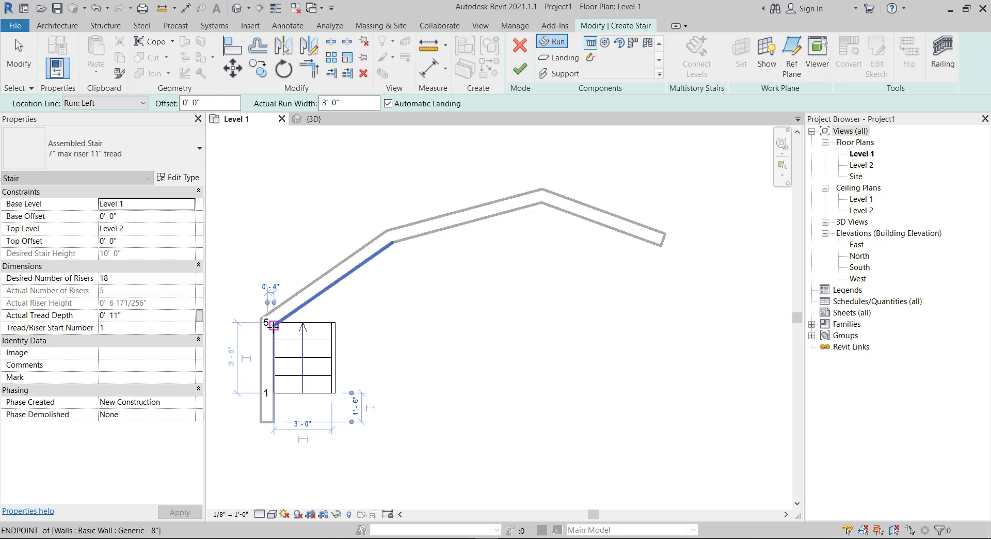
pyautogui.click(334, 283)
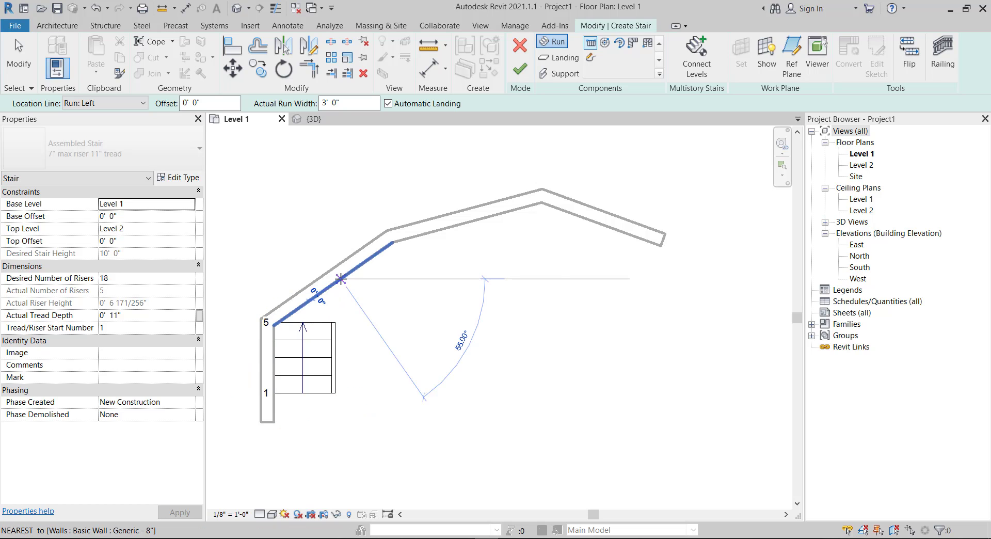
pyautogui.click(392, 243)
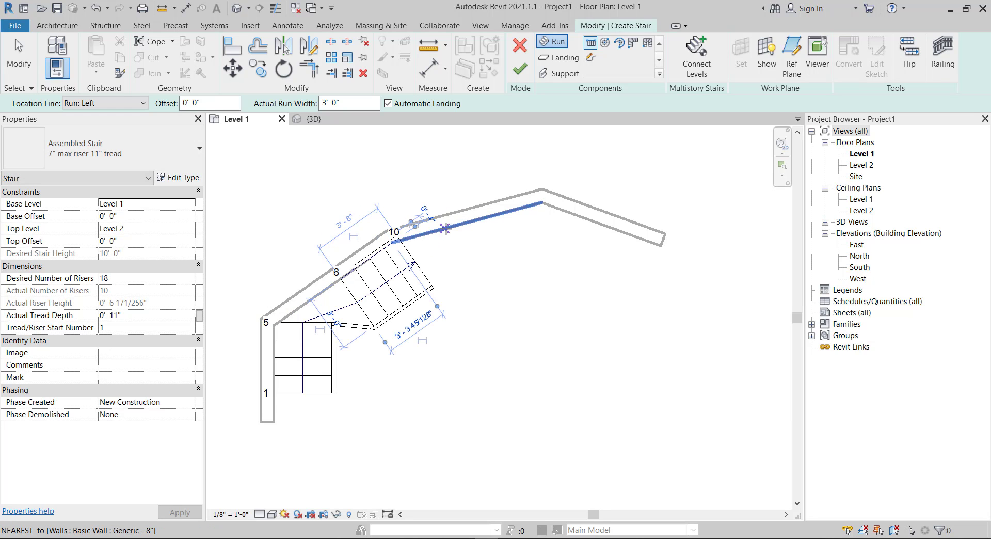
pyautogui.click(472, 221)
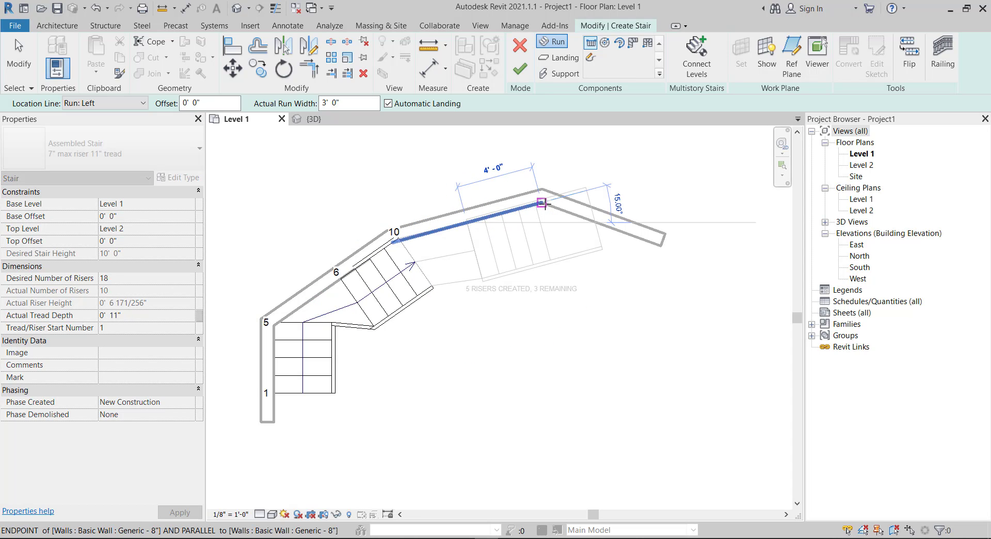
pyautogui.click(541, 203)
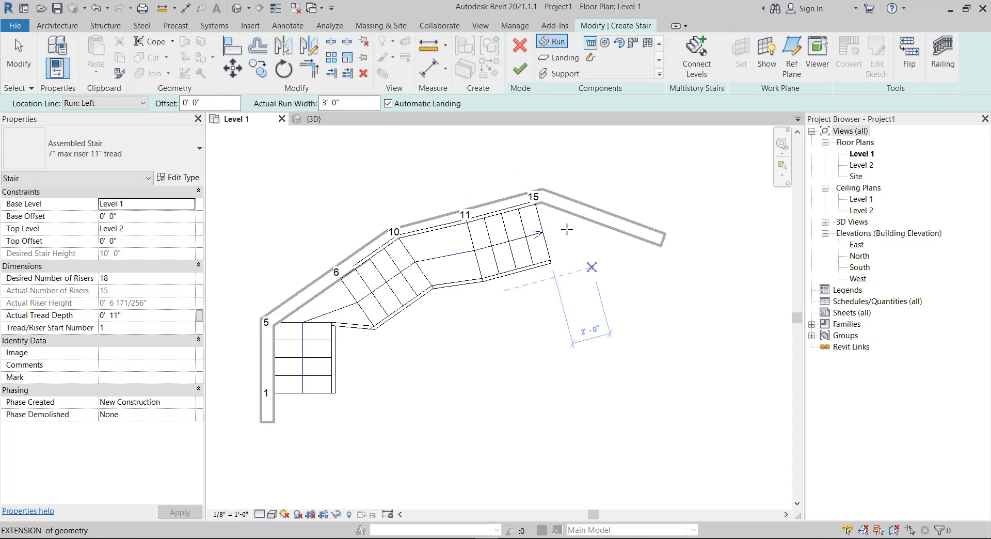
pyautogui.click(588, 219)
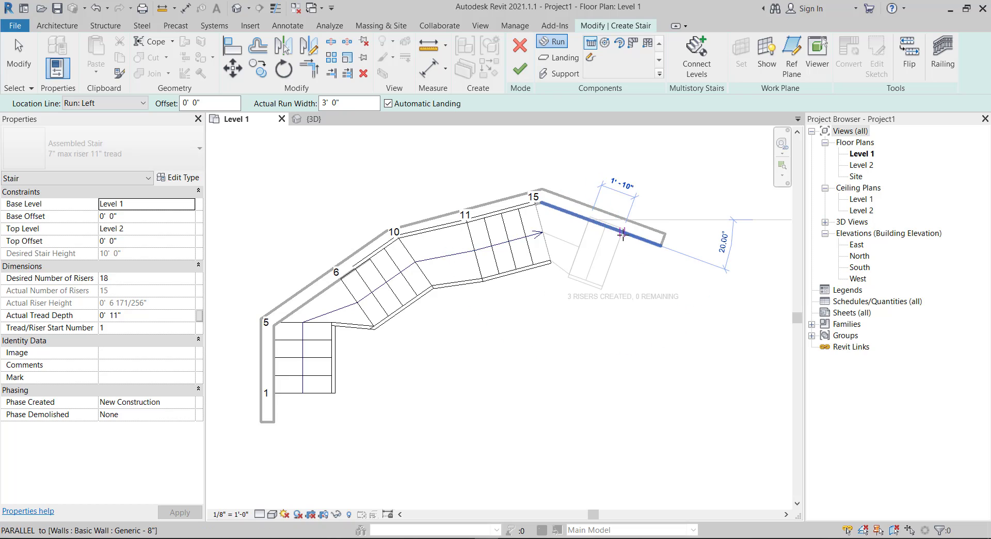
pyautogui.click(653, 246)
pyautogui.press('Escape')
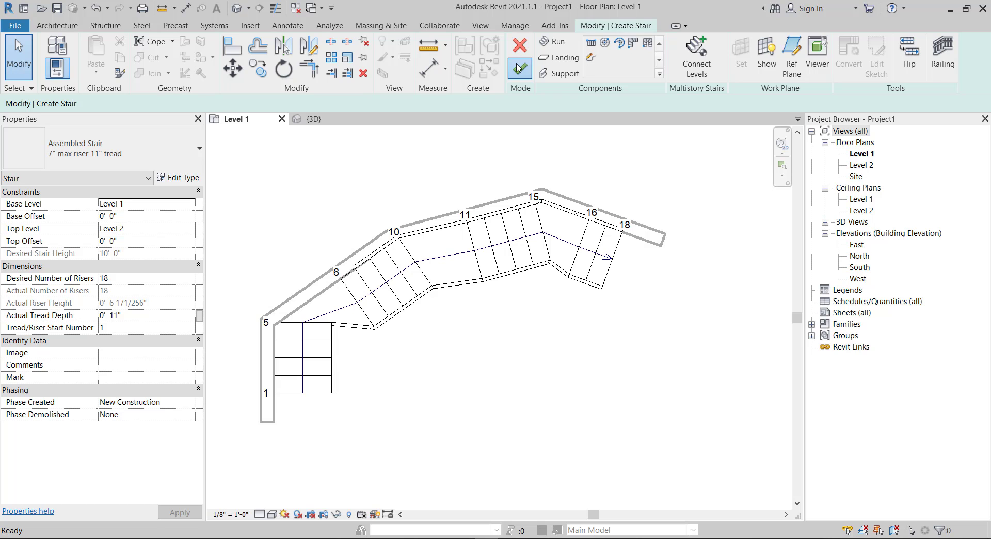
pyautogui.click(518, 67)
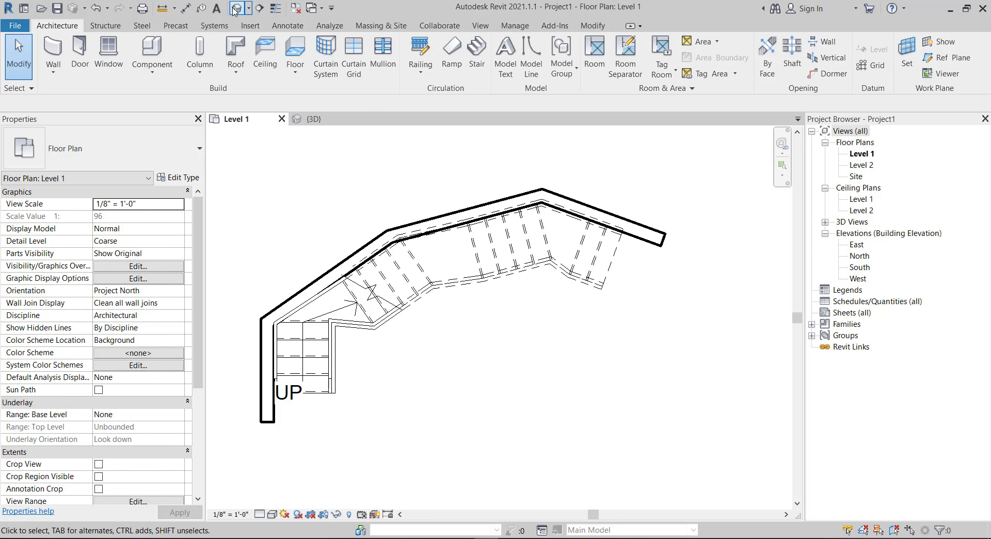
# Step: Open the {3D} view and orbit to a higher angle over both stairs
pyautogui.click(237, 8)
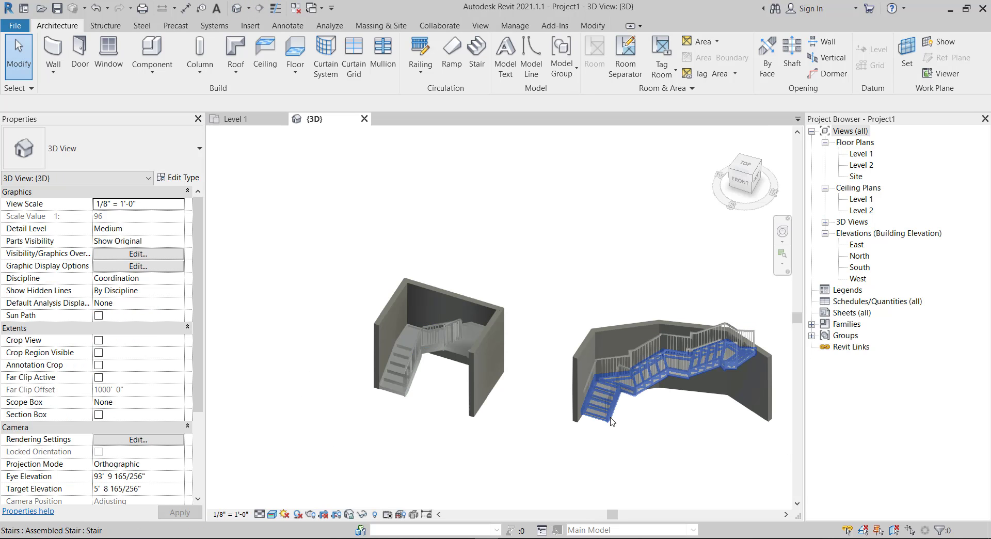
pyautogui.moveTo(610, 421)
pyautogui.keyDown('shift'); pyautogui.mouseDown(button='middle')
pyautogui.moveTo(520, 442)
pyautogui.moveTo(627, 418)
pyautogui.mouseUp(button='middle'); pyautogui.keyUp('shift')
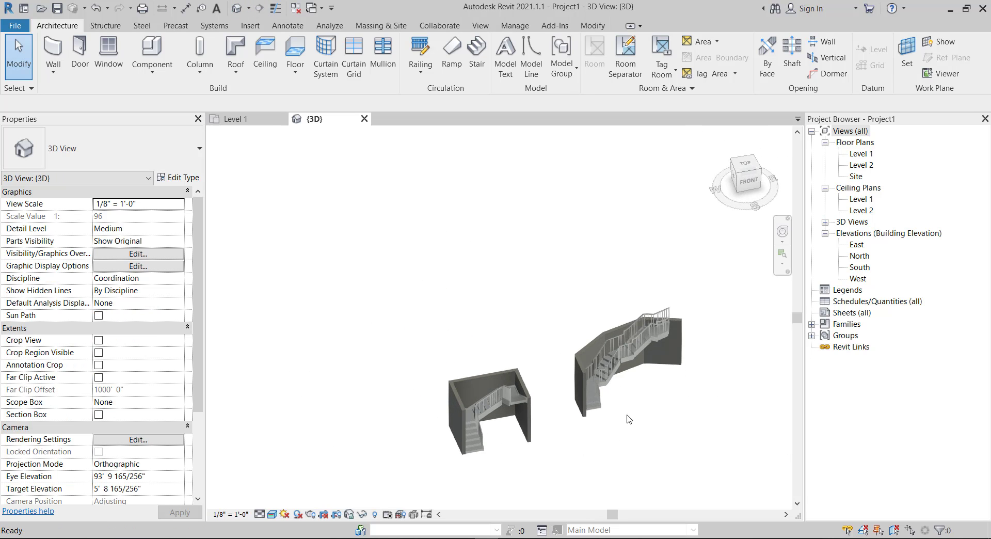
pyautogui.scroll(3, 666, 352)
pyautogui.keyDown('shift'); pyautogui.moveTo(666, 352); pyautogui.dragTo(571, 348, button='middle'); pyautogui.keyUp('shift')
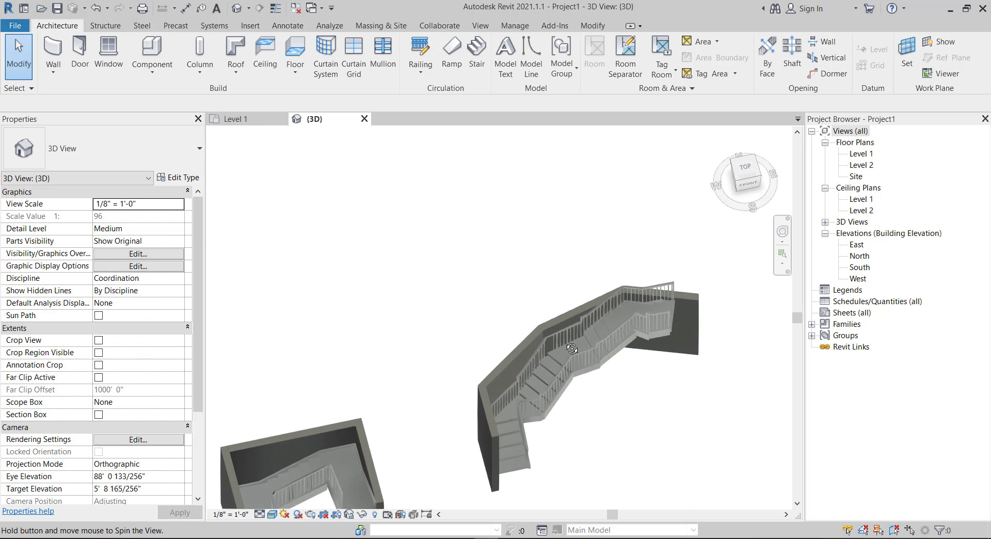
pyautogui.scroll(4, 449, 380)
pyautogui.scroll(1, 454, 351)
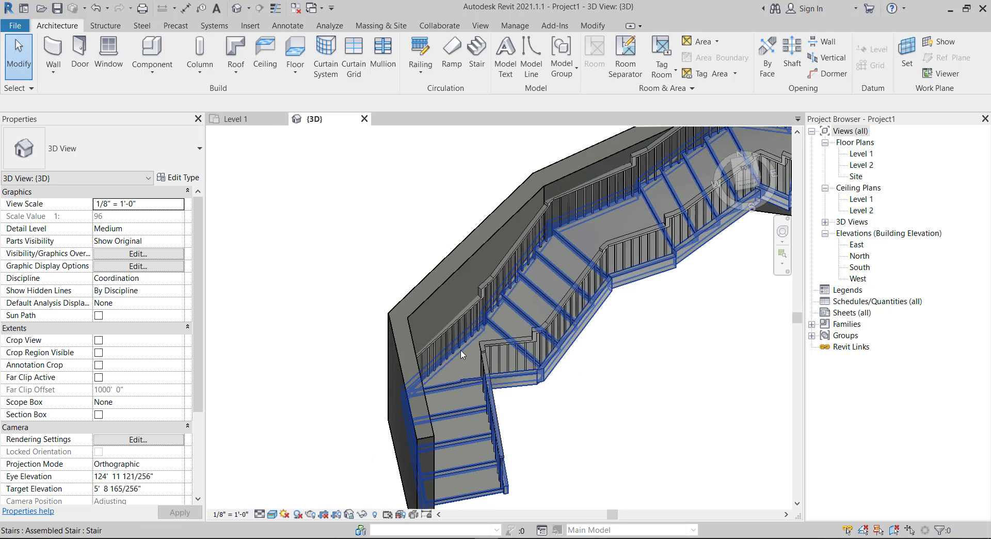
pyautogui.scroll(-3, 463, 354)
pyautogui.scroll(-2, 464, 351)
pyautogui.scroll(3, 495, 351)
pyautogui.scroll(2, 418, 392)
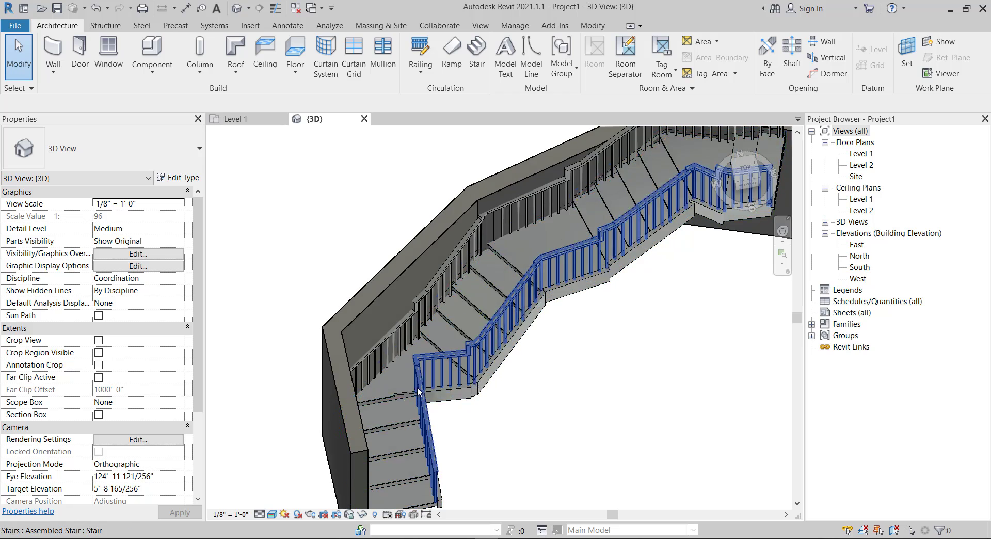
# Step: Tab-cycle to and select the multi-run stair's handrail from another angle, then deselect it
pyautogui.press('Tab')
pyautogui.press('Tab')
pyautogui.press('Tab')
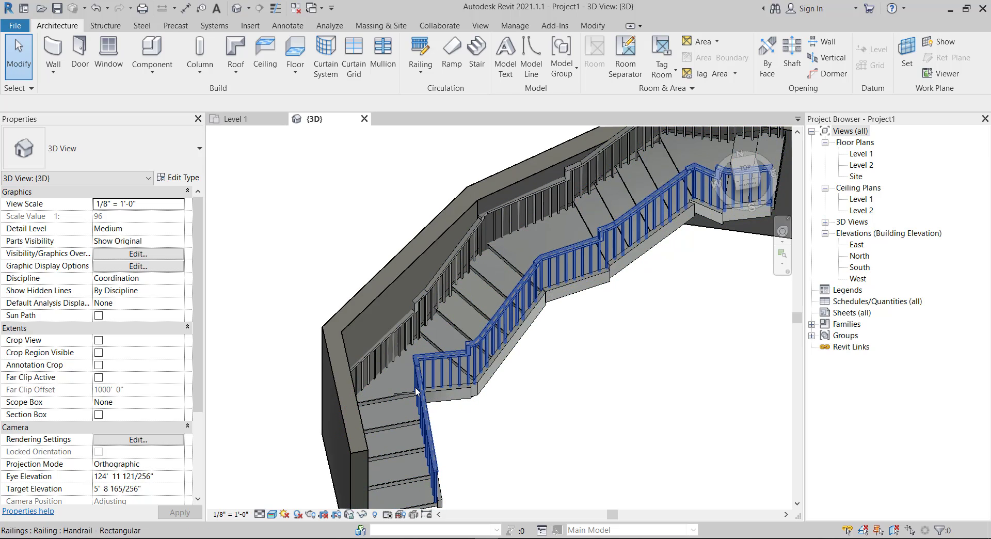
pyautogui.scroll(-3, 415, 386)
pyautogui.scroll(-2, 413, 382)
pyautogui.keyDown('shift'); pyautogui.moveTo(444, 376); pyautogui.dragTo(537, 360, button='middle'); pyautogui.keyUp('shift')
pyautogui.scroll(3, 508, 264)
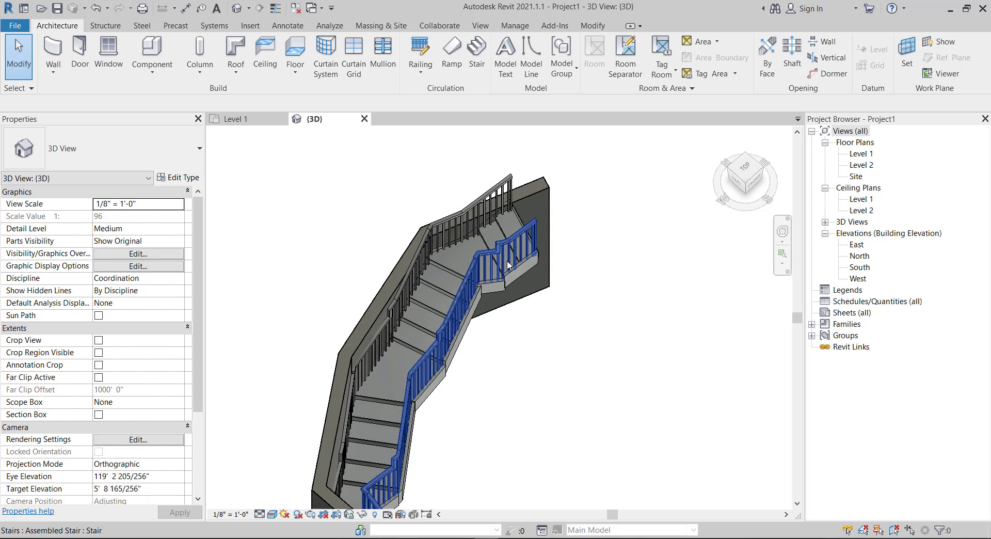
pyautogui.scroll(-3, 508, 265)
pyautogui.scroll(-2, 508, 264)
pyautogui.moveTo(520, 261)
pyautogui.keyDown('shift'); pyautogui.mouseDown(button='middle')
pyautogui.moveTo(488, 345)
pyautogui.moveTo(405, 408)
pyautogui.mouseUp(button='middle'); pyautogui.keyUp('shift')
pyautogui.scroll(3, 404, 408)
pyautogui.scroll(2, 404, 398)
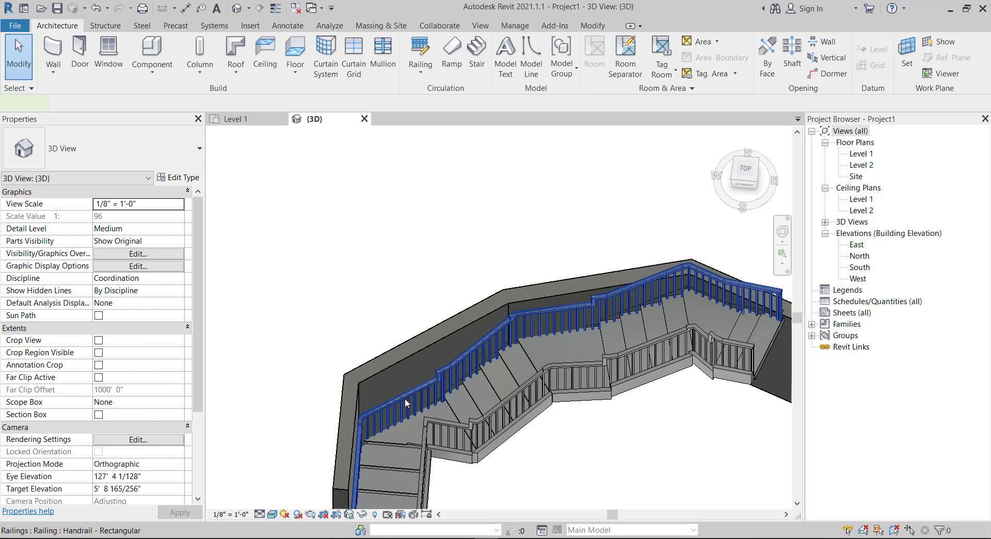
pyautogui.click(404, 397)
pyautogui.press('Escape')
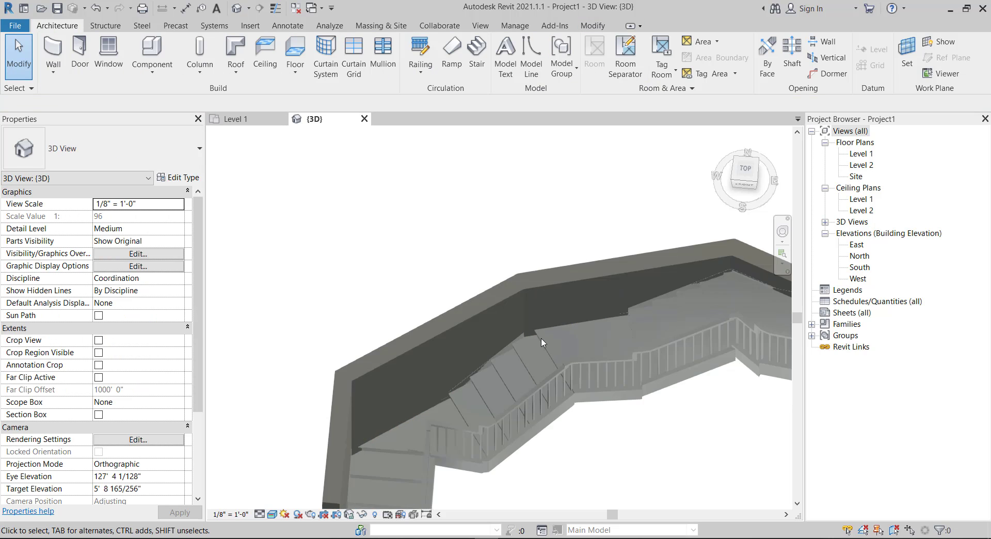
pyautogui.scroll(-4, 544, 339)
# Step: Change the U-shaped stair's inner handrail to Railing: Glass Panel - Bottom Fill, then orbit to check
pyautogui.scroll(4, 322, 394)
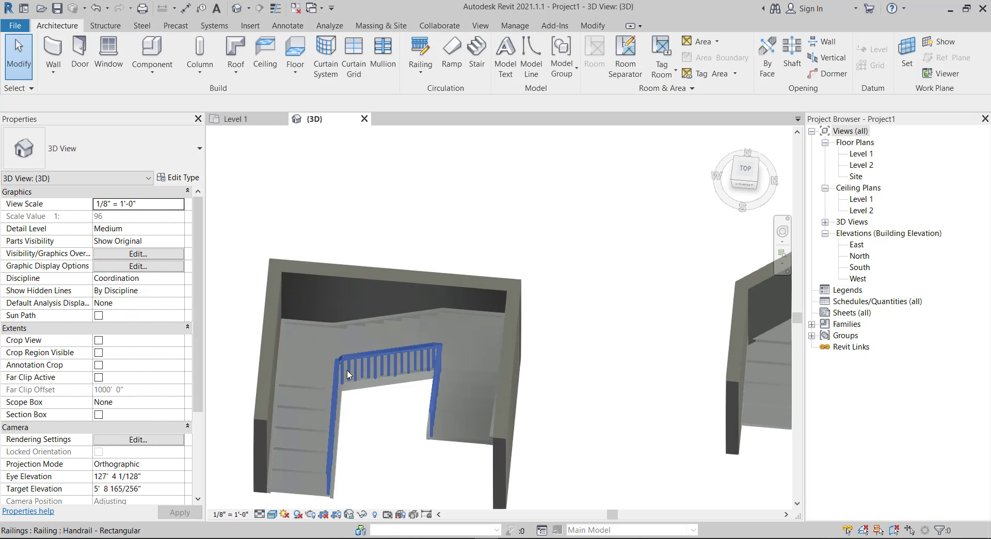
pyautogui.click(374, 356)
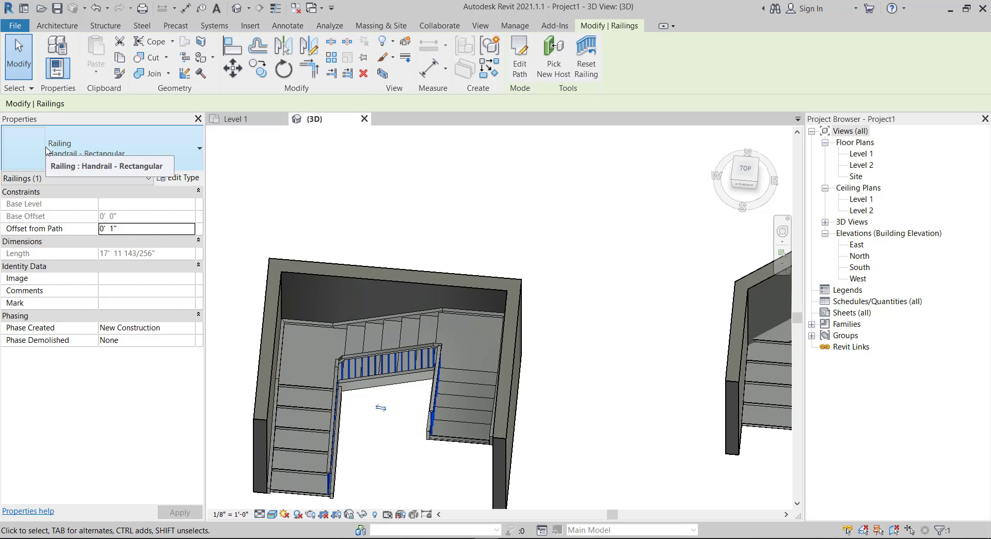
pyautogui.click(46, 150)
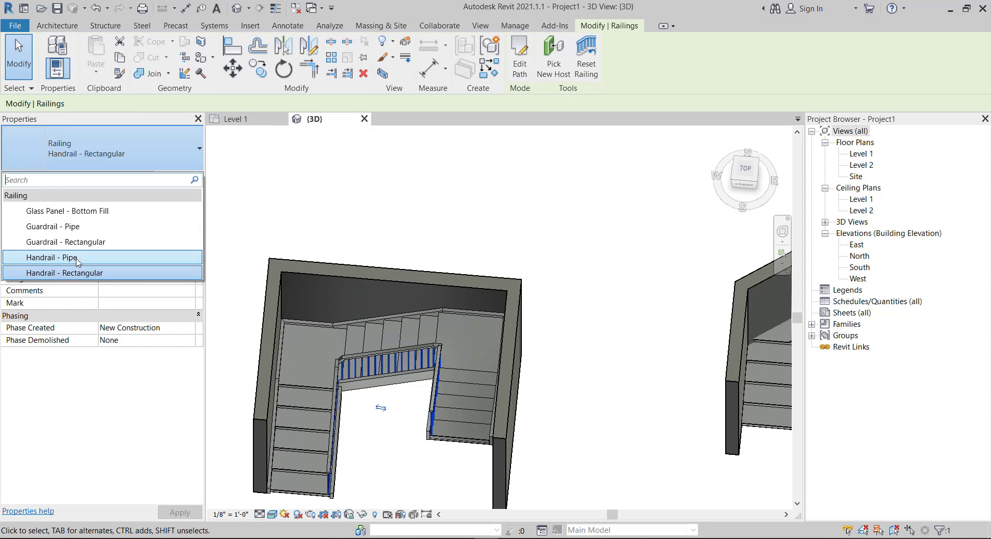
pyautogui.click(49, 212)
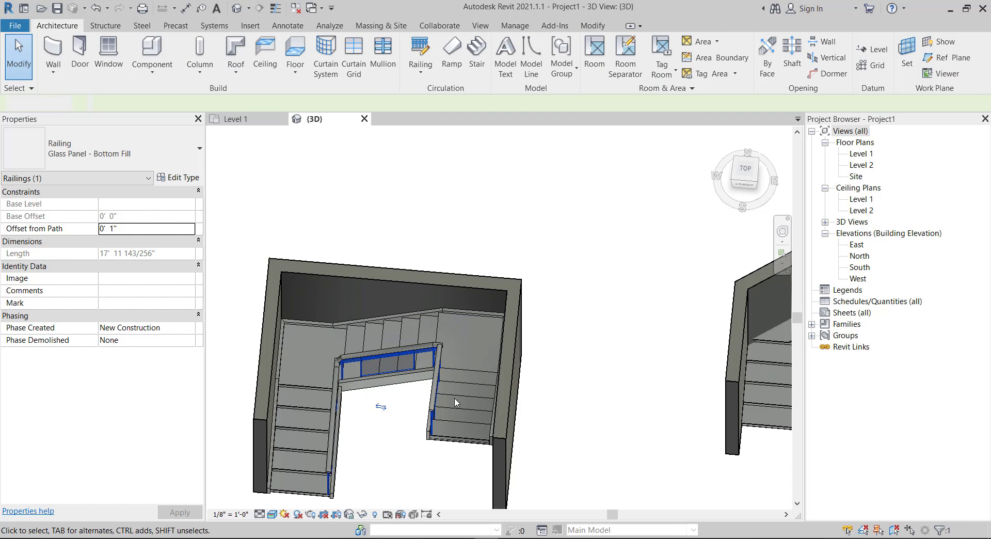
pyautogui.keyDown('shift'); pyautogui.moveTo(454, 403); pyautogui.dragTo(444, 407, button='middle'); pyautogui.keyUp('shift')
pyautogui.keyDown('shift'); pyautogui.moveTo(455, 369); pyautogui.dragTo(397, 351, button='middle'); pyautogui.keyUp('shift')
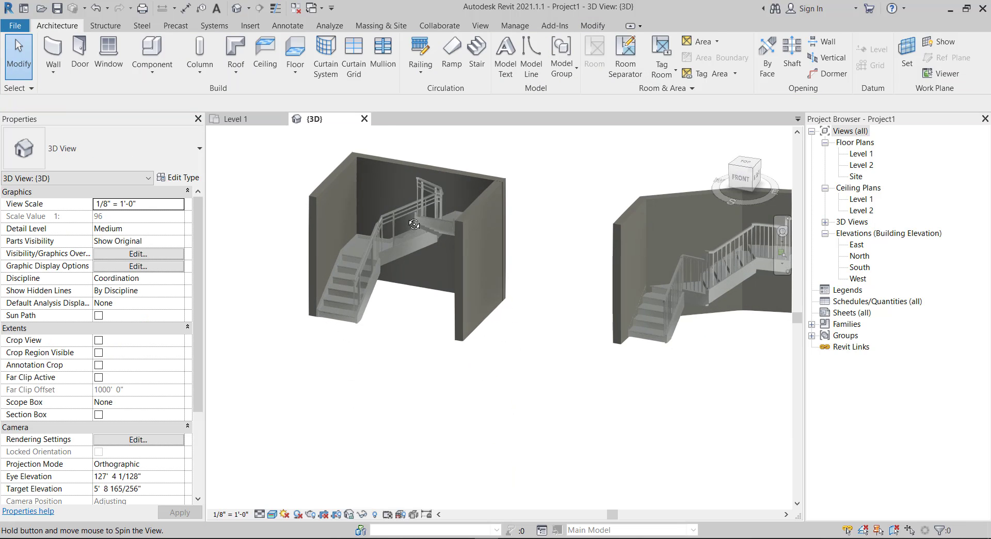